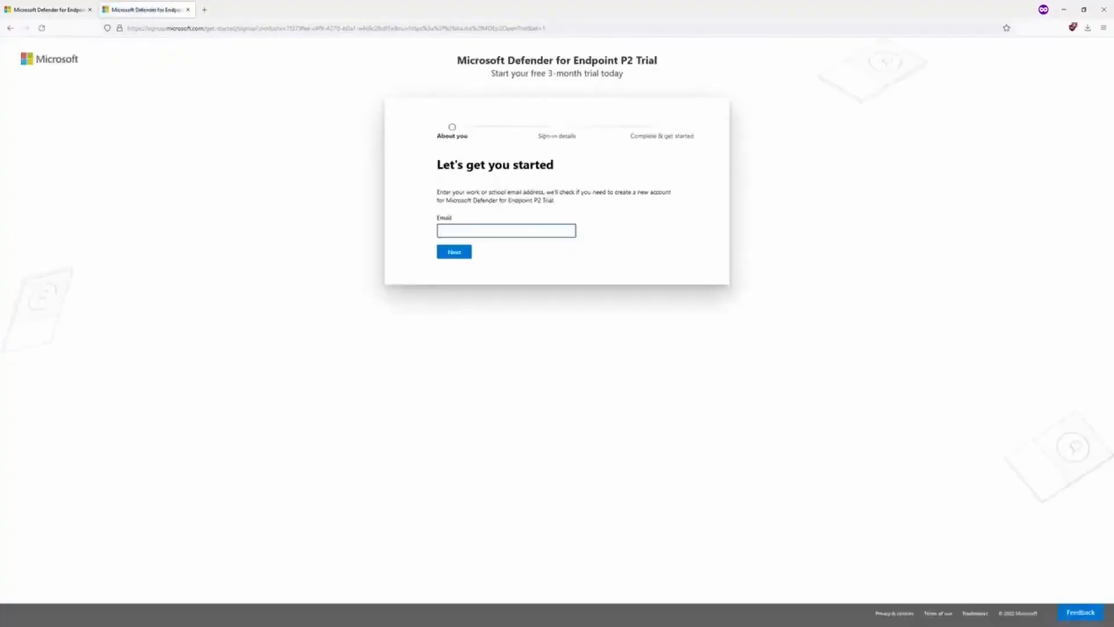
- Return to the signup page and submit the work email address on the first step
{"action": "key", "text": "alt+Tab"}
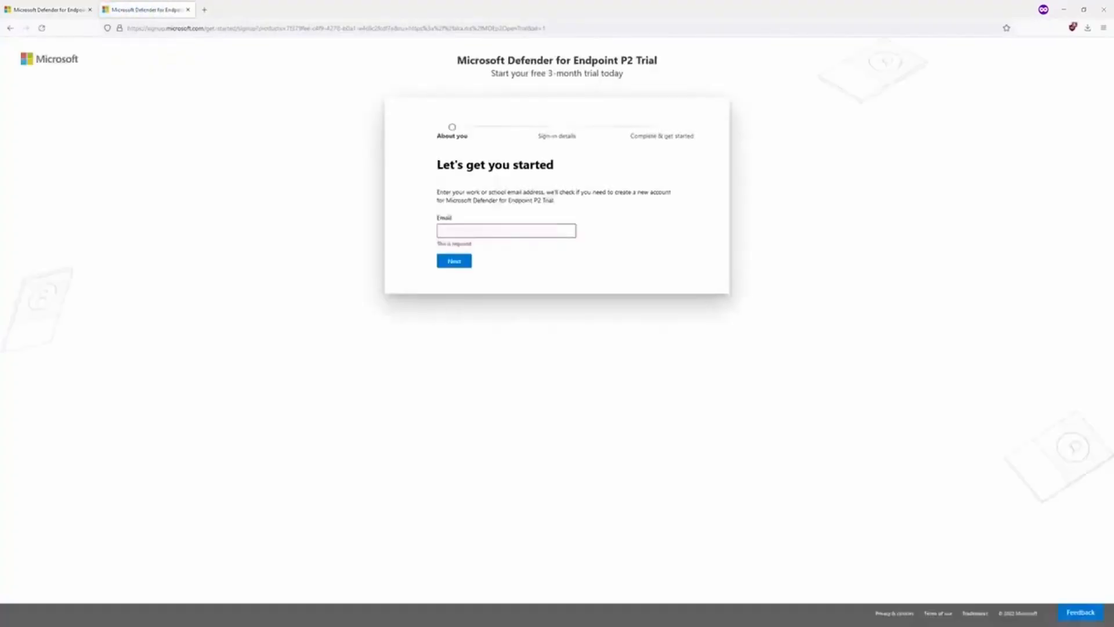
{"action": "key", "text": "alt+Tab"}
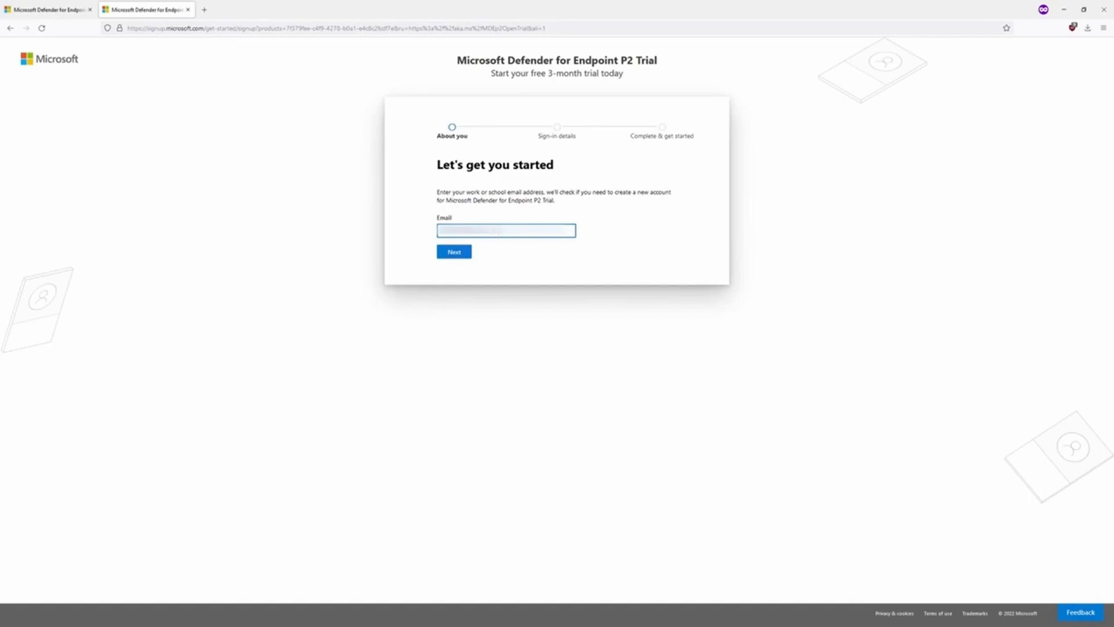
{"action": "key", "text": "Return"}
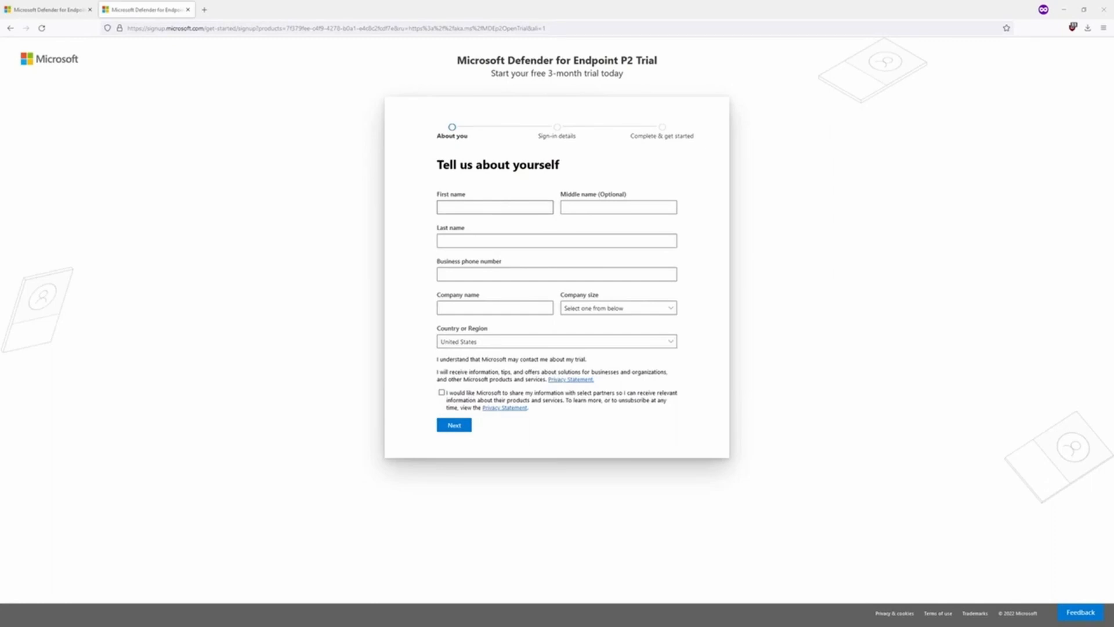
- Enter your name and company details, then verify your phone with the texted verification code
{"action": "left_click", "coordinate": [495, 207]}
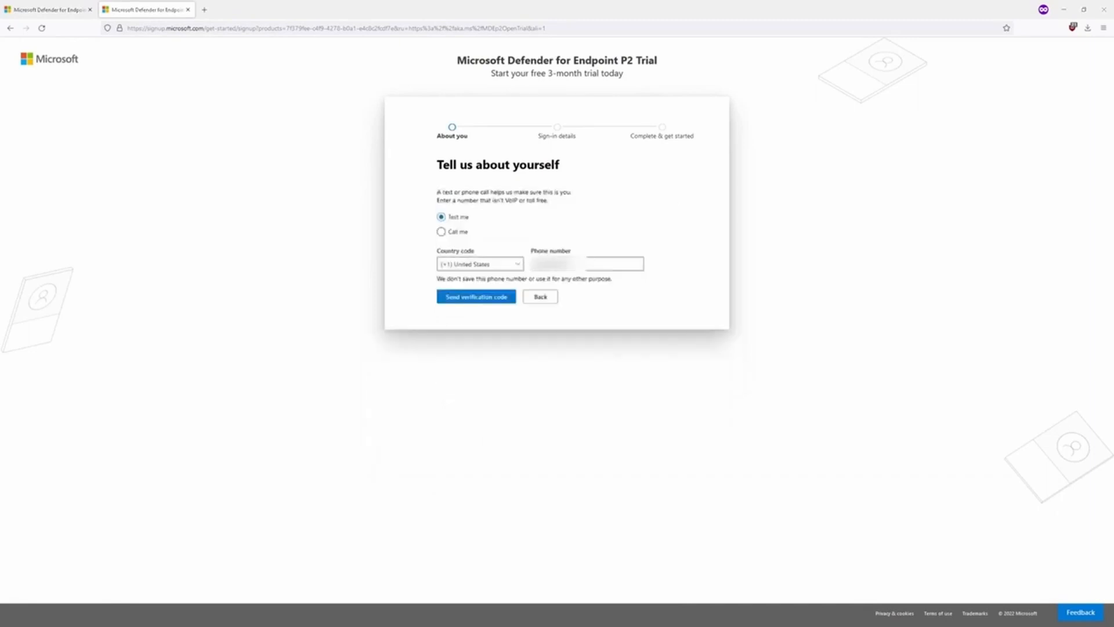
{"action": "left_click", "coordinate": [476, 296]}
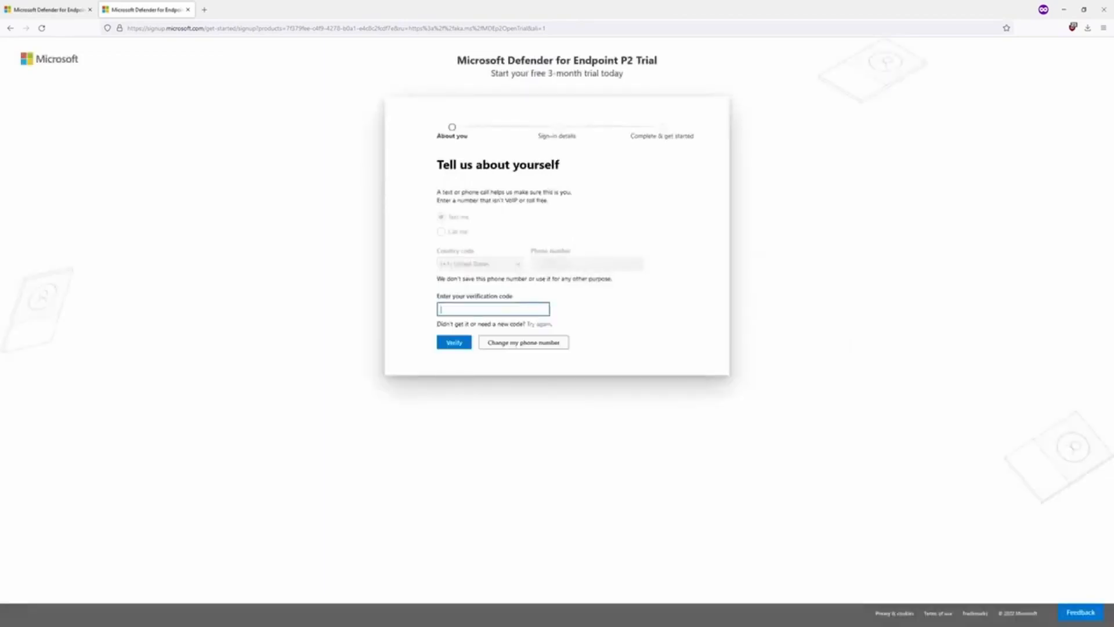
{"action": "key", "text": "Return"}
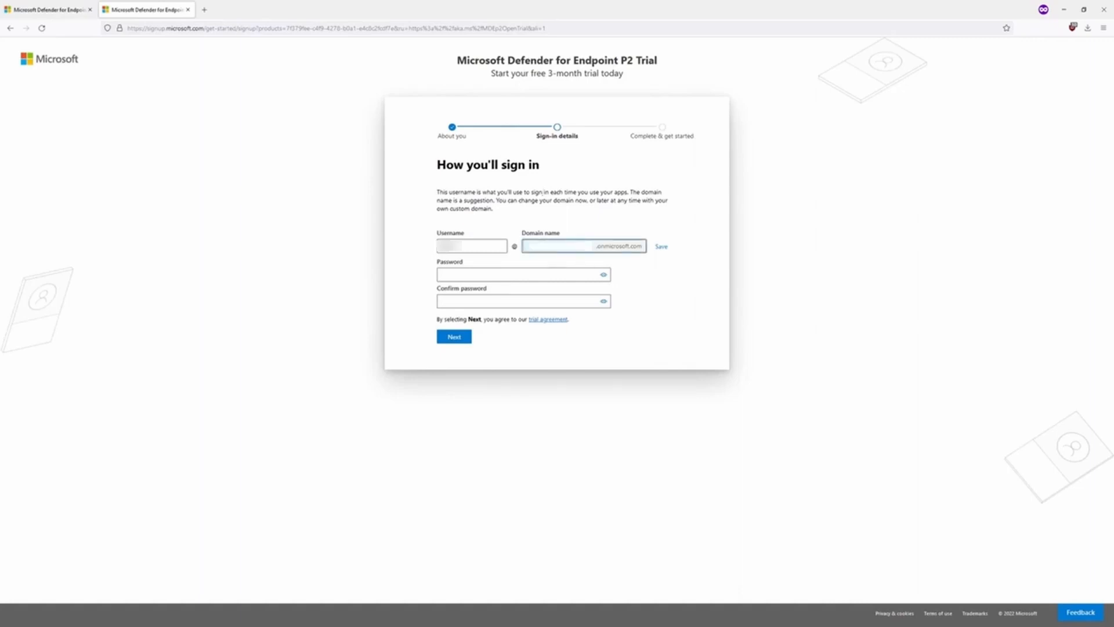
- Enter the domain name, set and confirm the account password, and create the trial account
{"action": "type", "text": "**********"}
{"action": "key", "text": "Tab"}
{"action": "key", "text": "Tab"}
{"action": "type", "text": "****"}
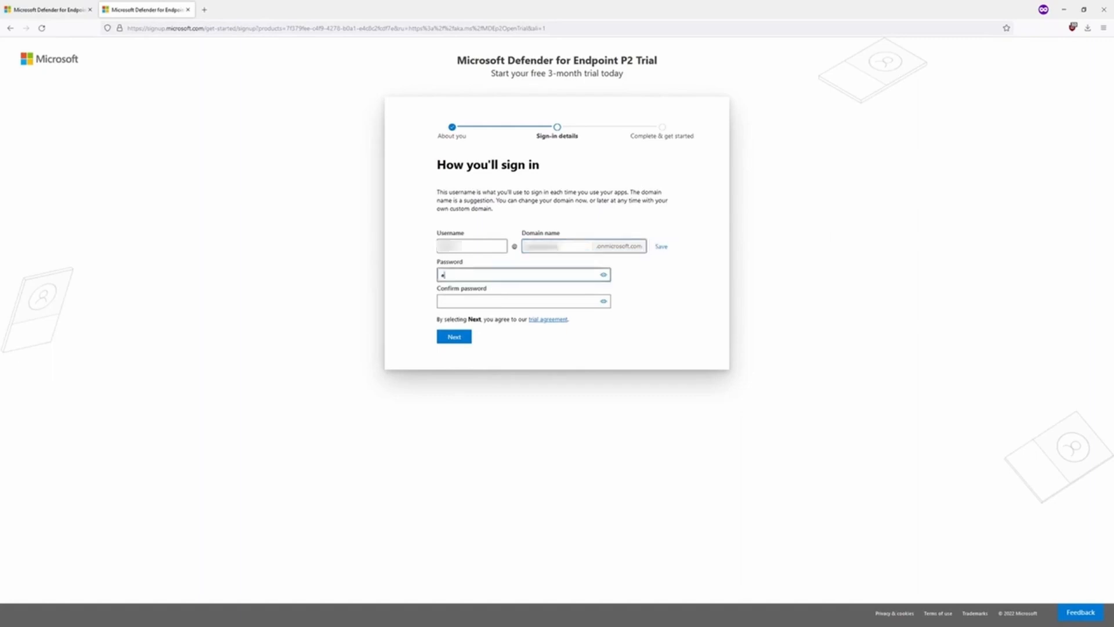
{"action": "type", "text": "********"}
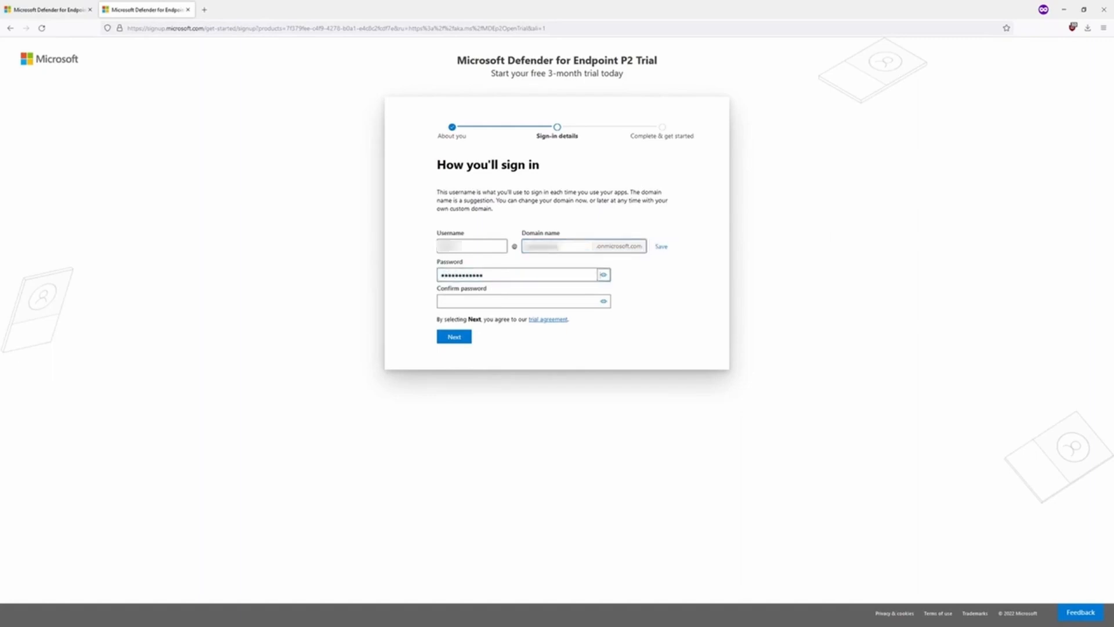
{"action": "key", "text": "Tab"}
{"action": "type", "text": "***********"}
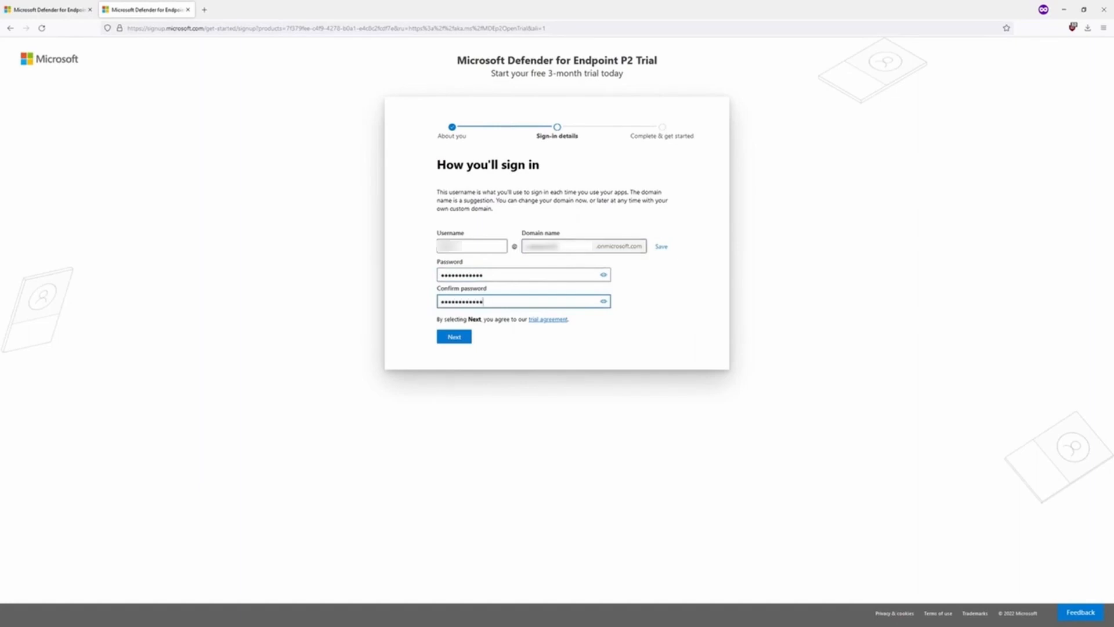
{"action": "key", "text": "Return"}
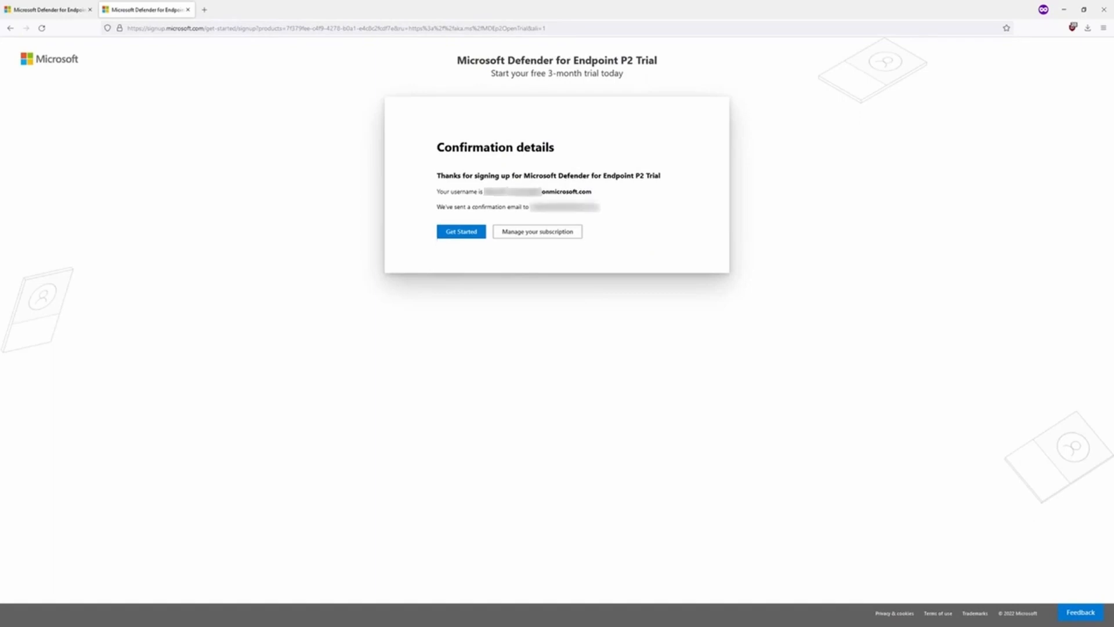
- Choose Get Started on the Confirmation details page to begin using the trial
{"action": "left_click", "coordinate": [447, 232]}
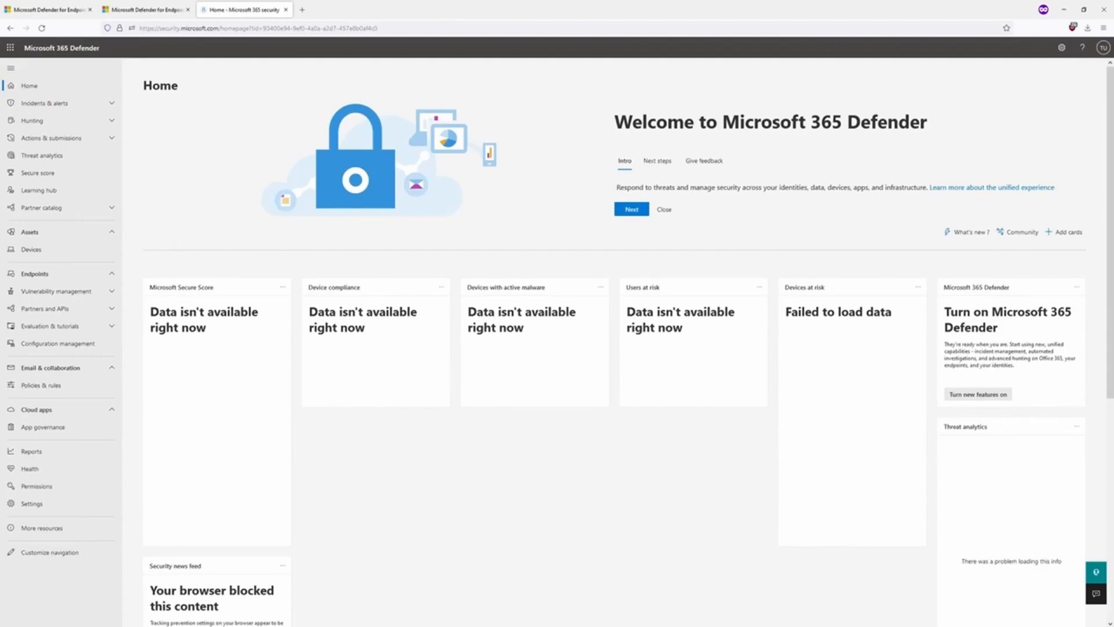
- Load security.microsoft.com in a private tab, view the empty Devices inventory, and choose Onboard devices
{"action": "key", "text": "ctrl+t"}
{"action": "type", "text": "securit"}
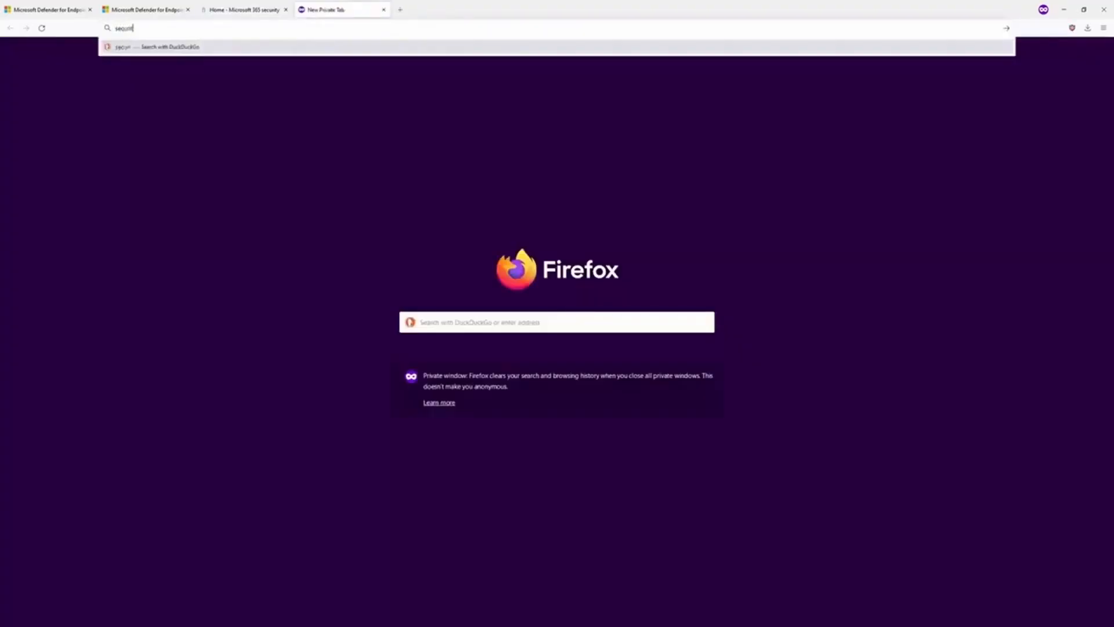
{"action": "type", "text": "y.microsoft.com"}
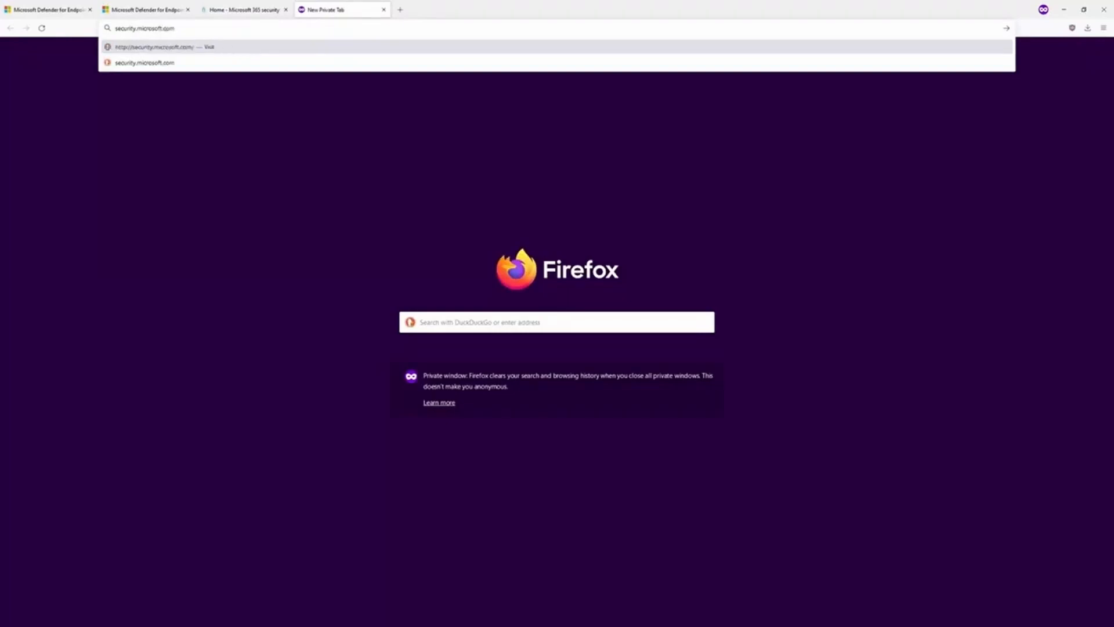
{"action": "key", "text": "Return"}
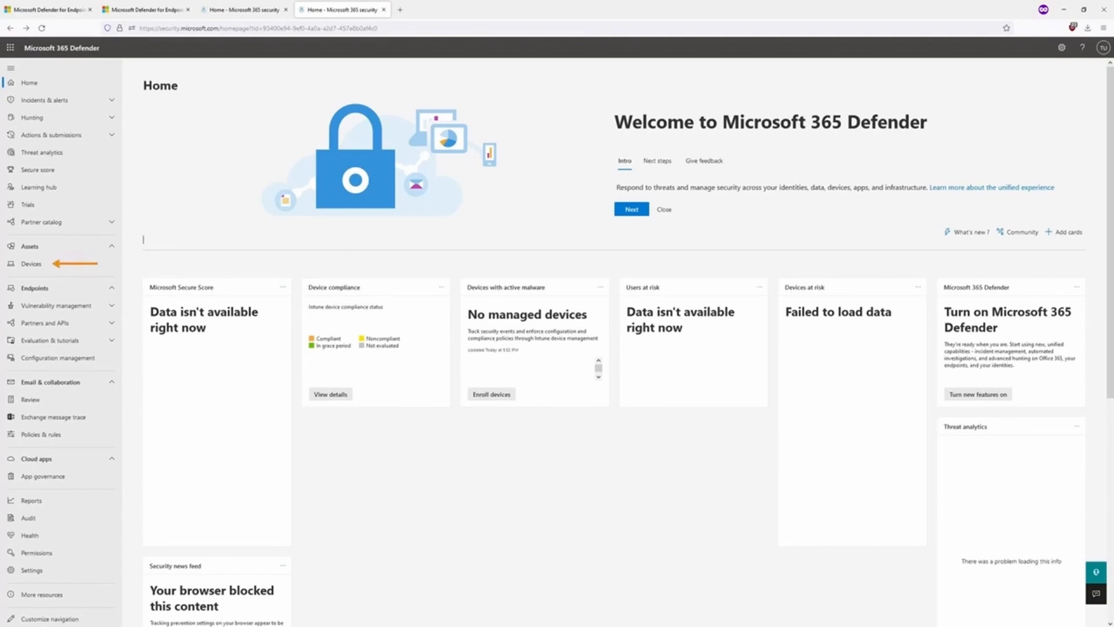
{"action": "left_click", "coordinate": [32, 263]}
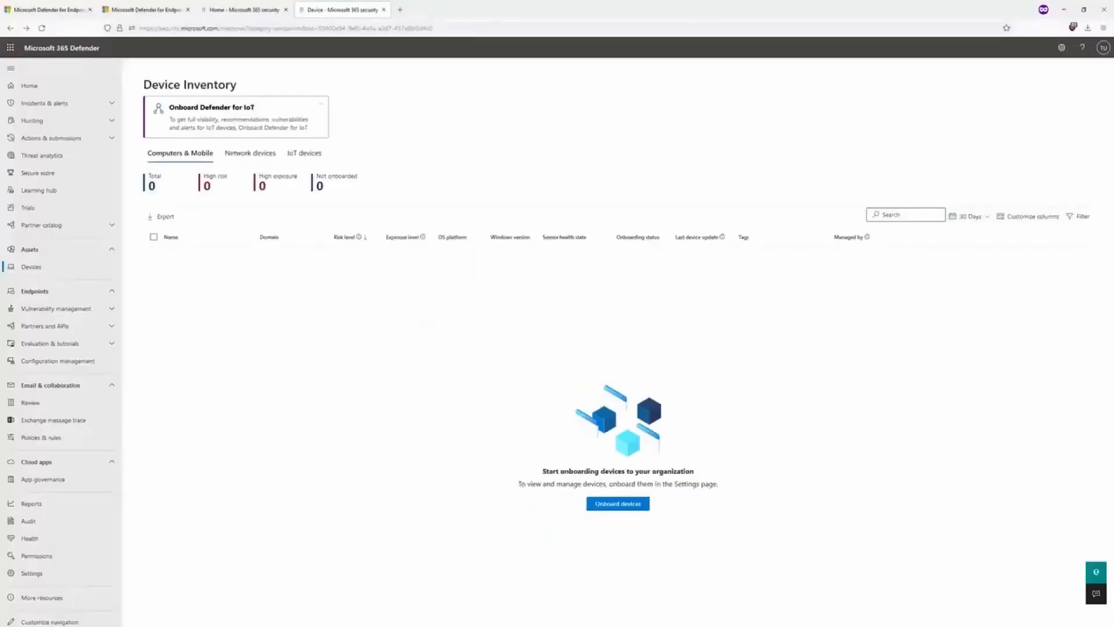
{"action": "left_click", "coordinate": [592, 503]}
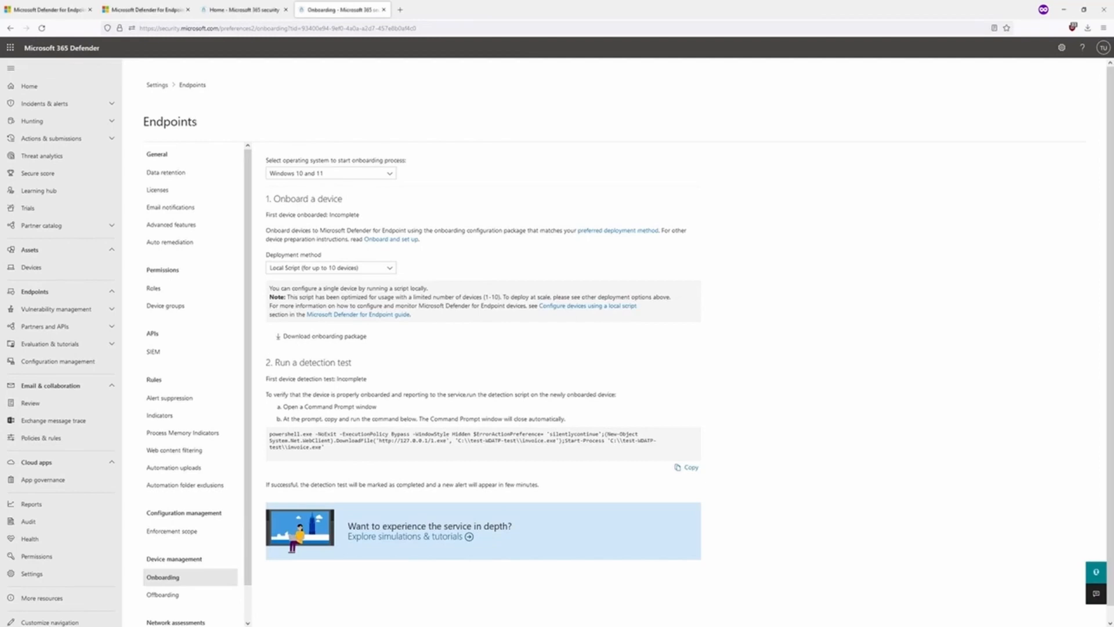
- Go from Home through Settings > Endpoints > Onboarding and list the operating system options
{"action": "left_click", "coordinate": [29, 85]}
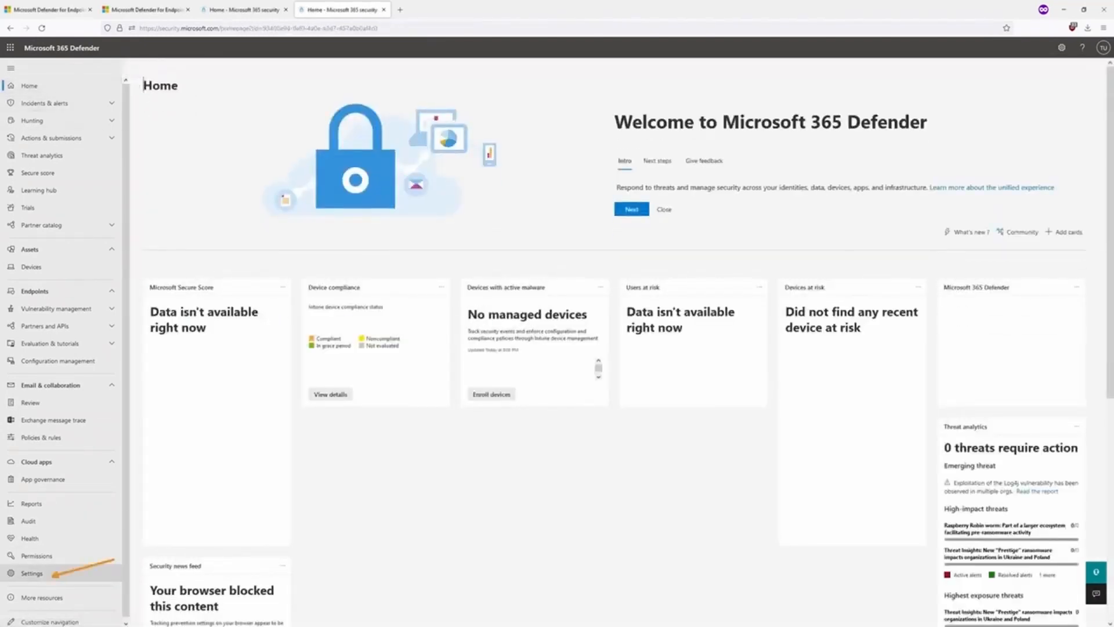
{"action": "left_click", "coordinate": [53, 574]}
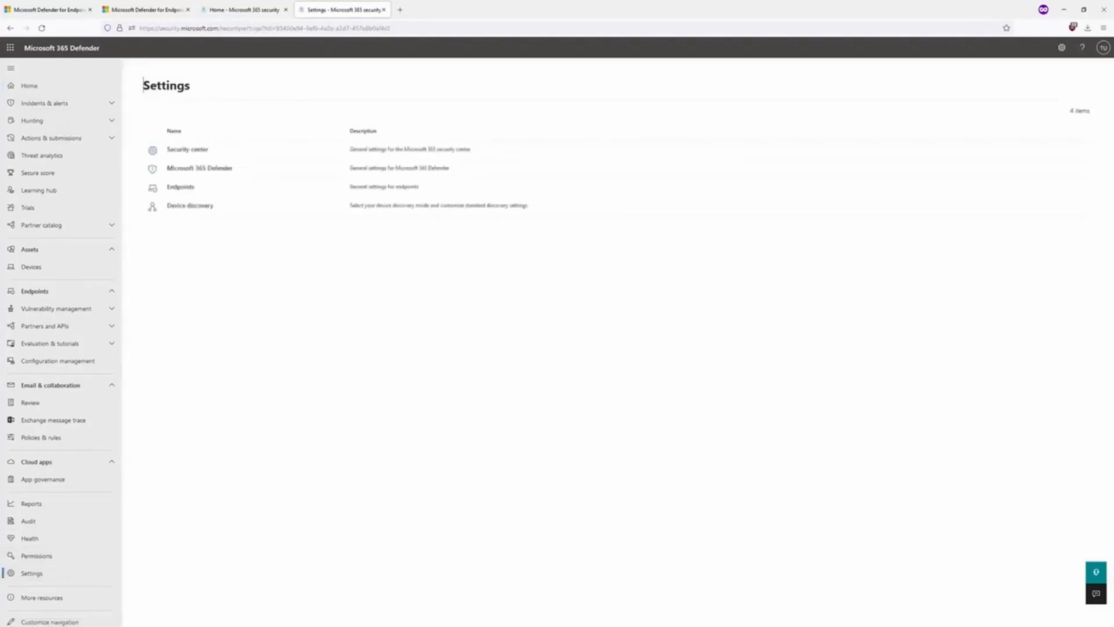
{"action": "left_click", "coordinate": [180, 186]}
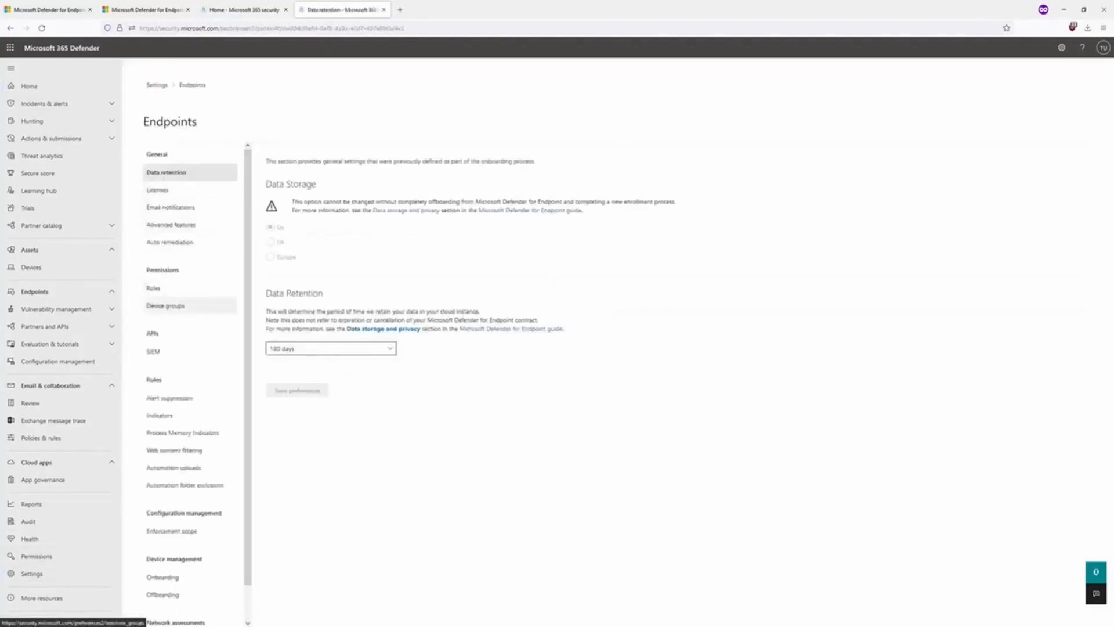
{"action": "scroll", "coordinate": [174, 413], "scroll_direction": "down", "scroll_amount": 1}
{"action": "left_click", "coordinate": [162, 540]}
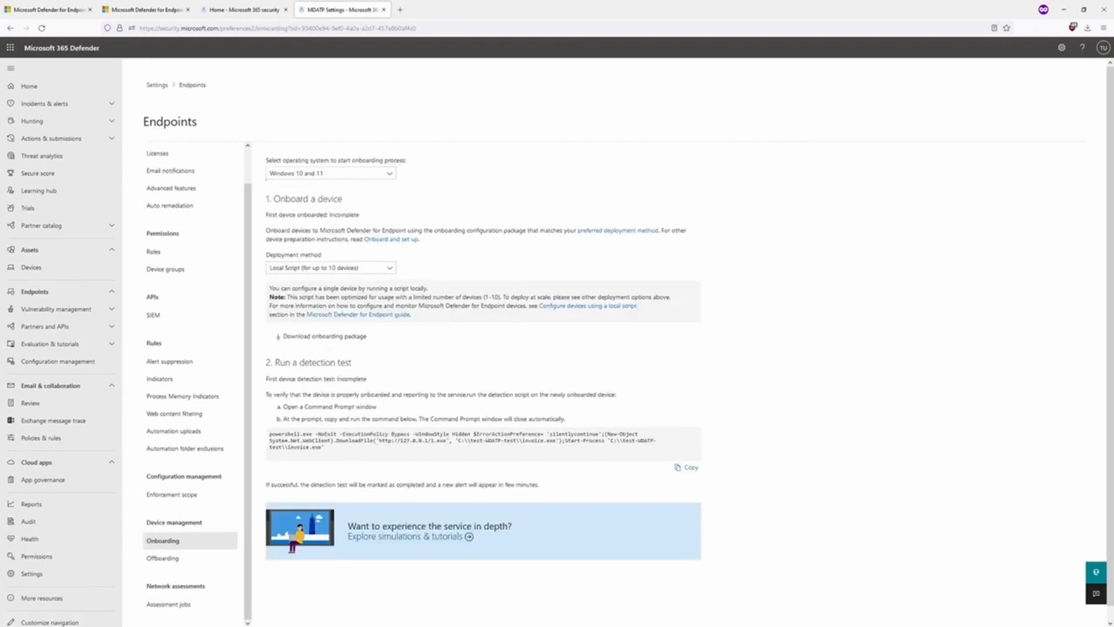
{"action": "left_click", "coordinate": [331, 174]}
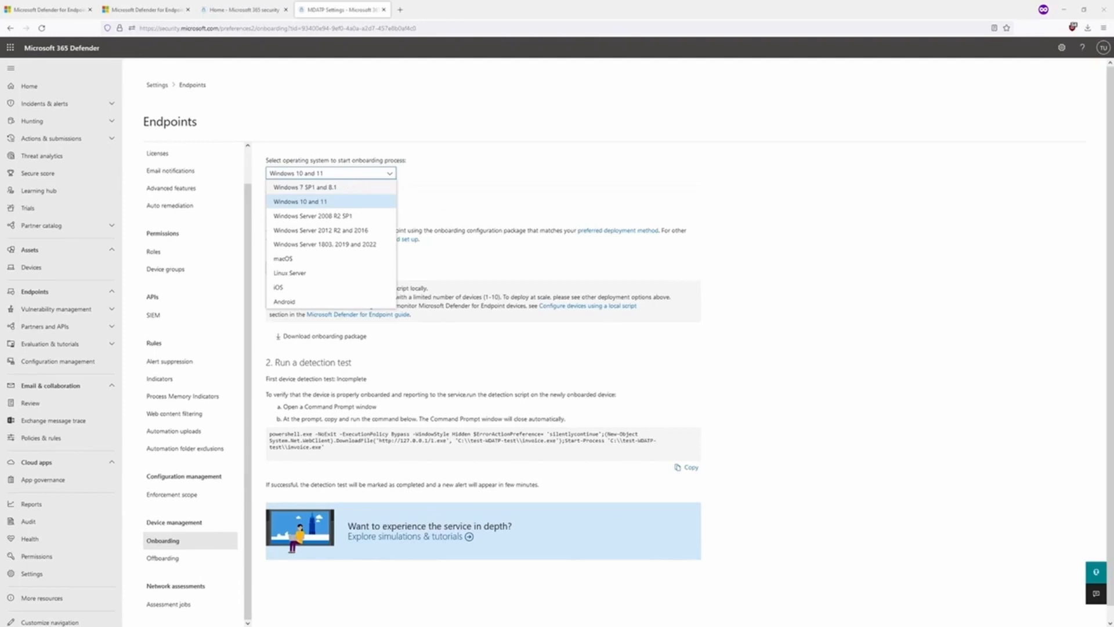
- Keep Windows 10 and 11 with Local Script deployment and download WindowsDefenderATPOnboardingPackage.zip
{"action": "key", "text": "Escape"}
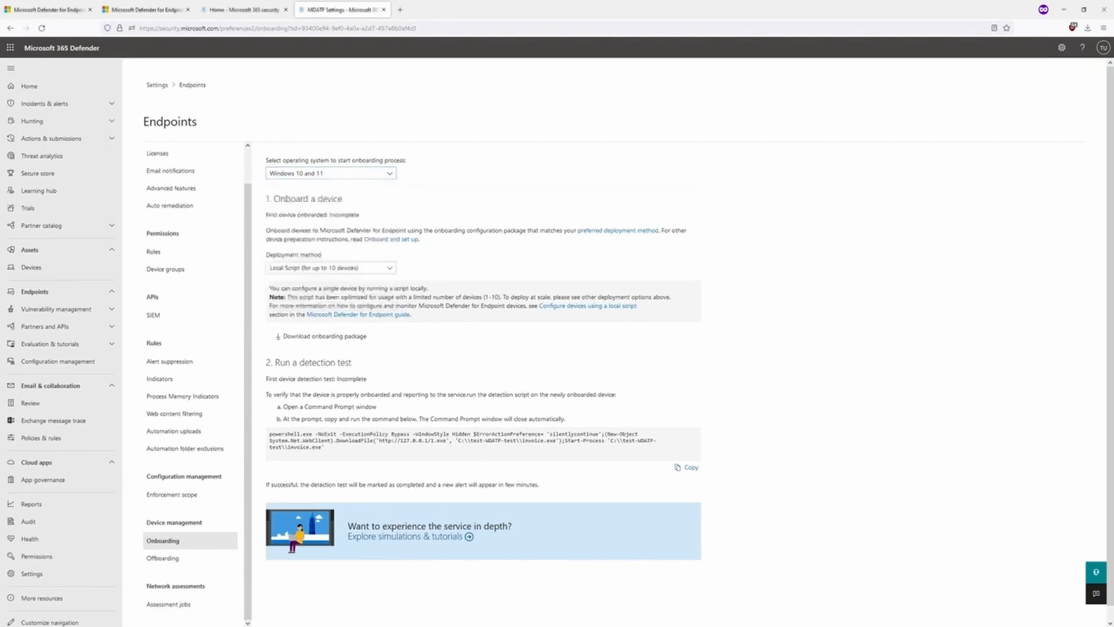
{"action": "left_click", "coordinate": [331, 268]}
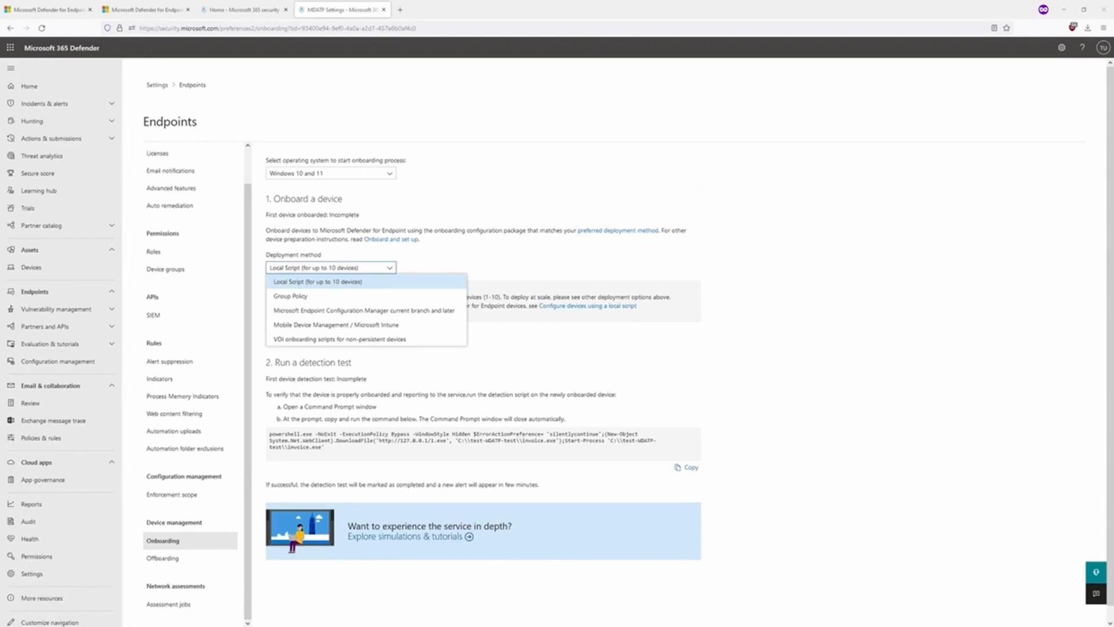
{"action": "key", "text": "Escape"}
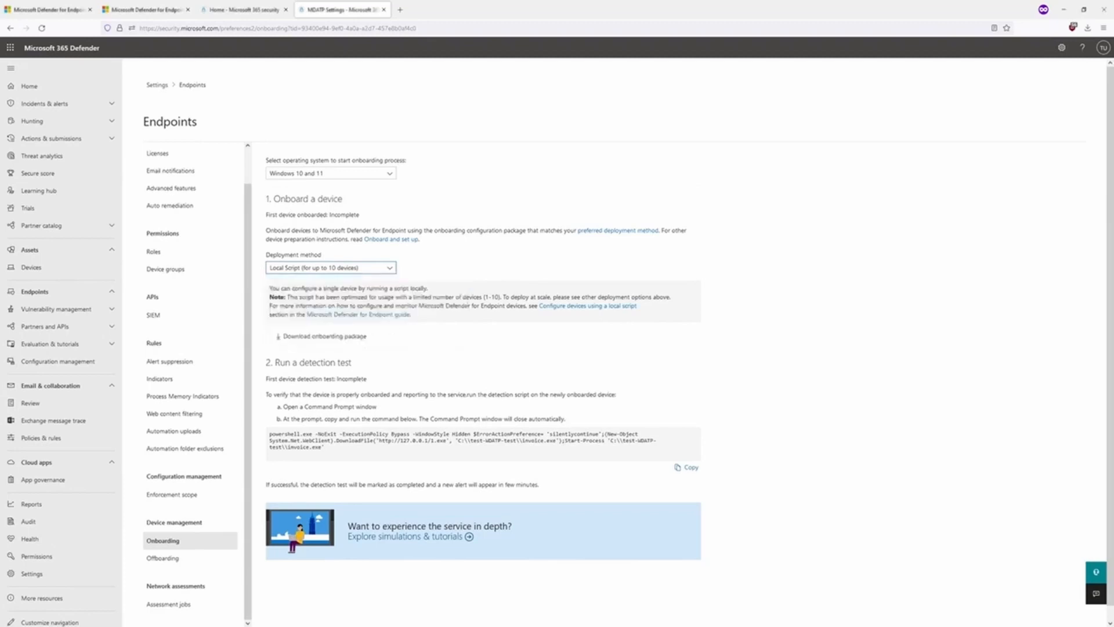
{"action": "left_click", "coordinate": [322, 254]}
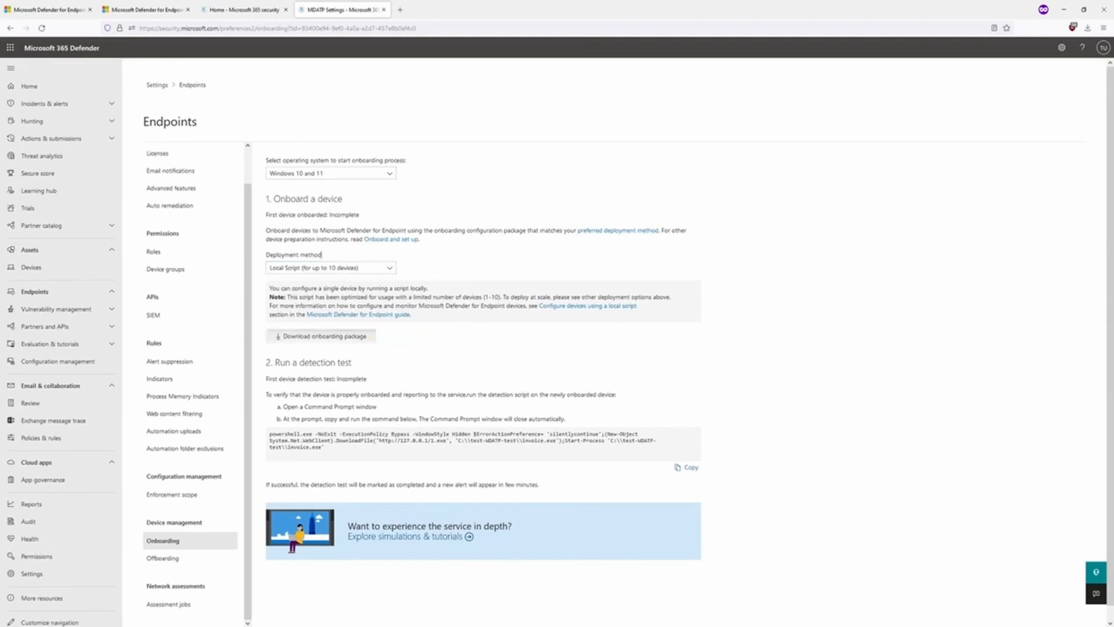
{"action": "left_click", "coordinate": [321, 336]}
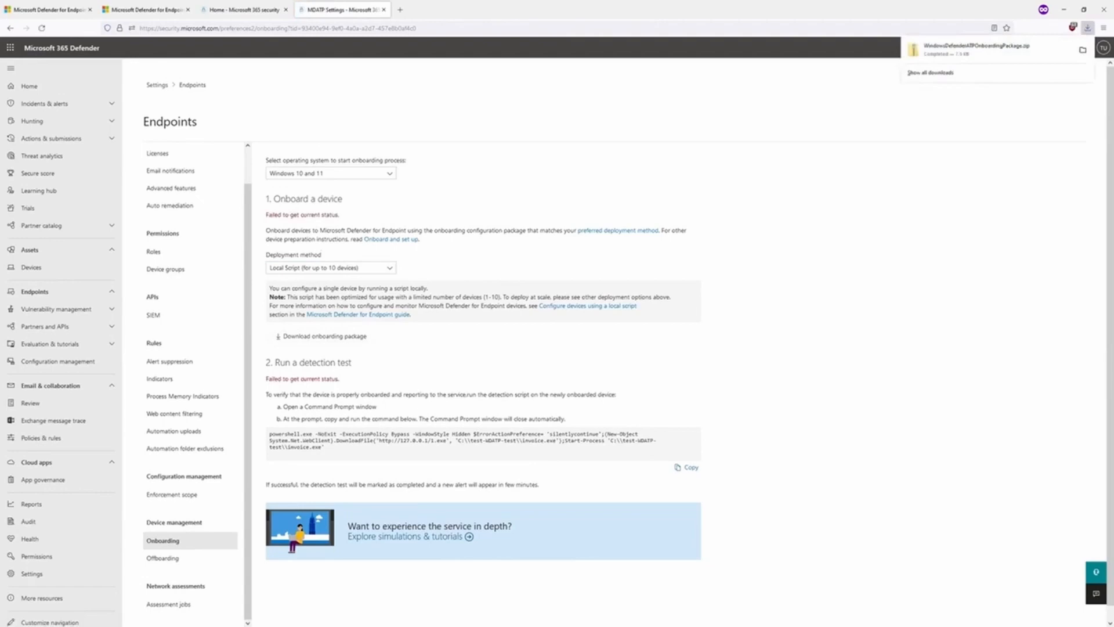
{"action": "left_click", "coordinate": [1083, 49]}
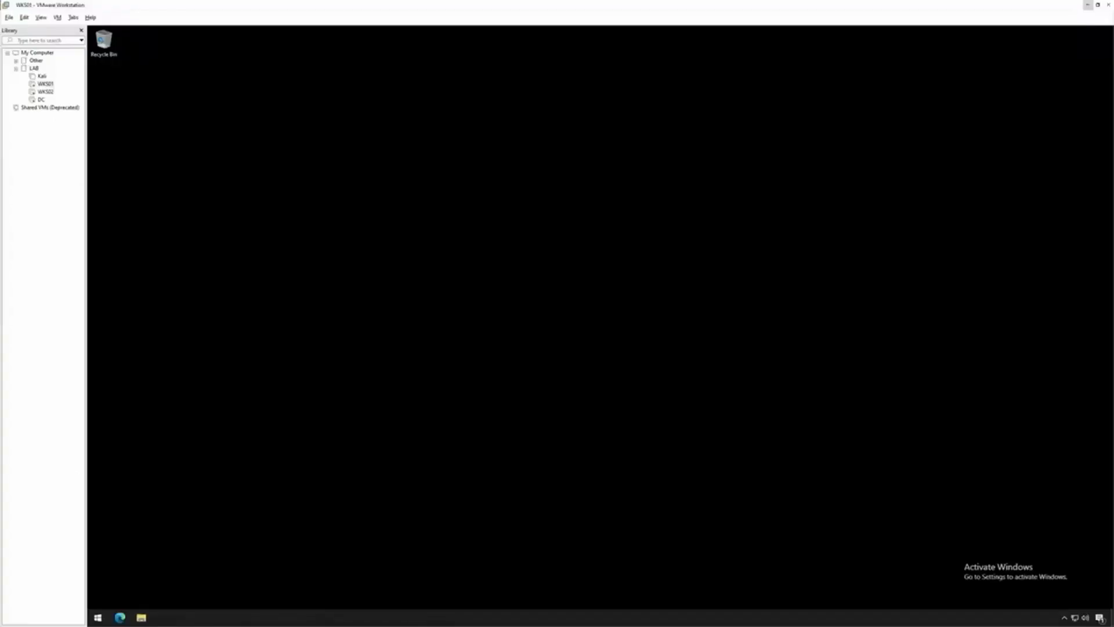
- Paste WindowsDefenderATPOnboardingPackage.zip onto the WKS01 desktop and extract all its files
{"action": "key", "text": "ctrl+v"}
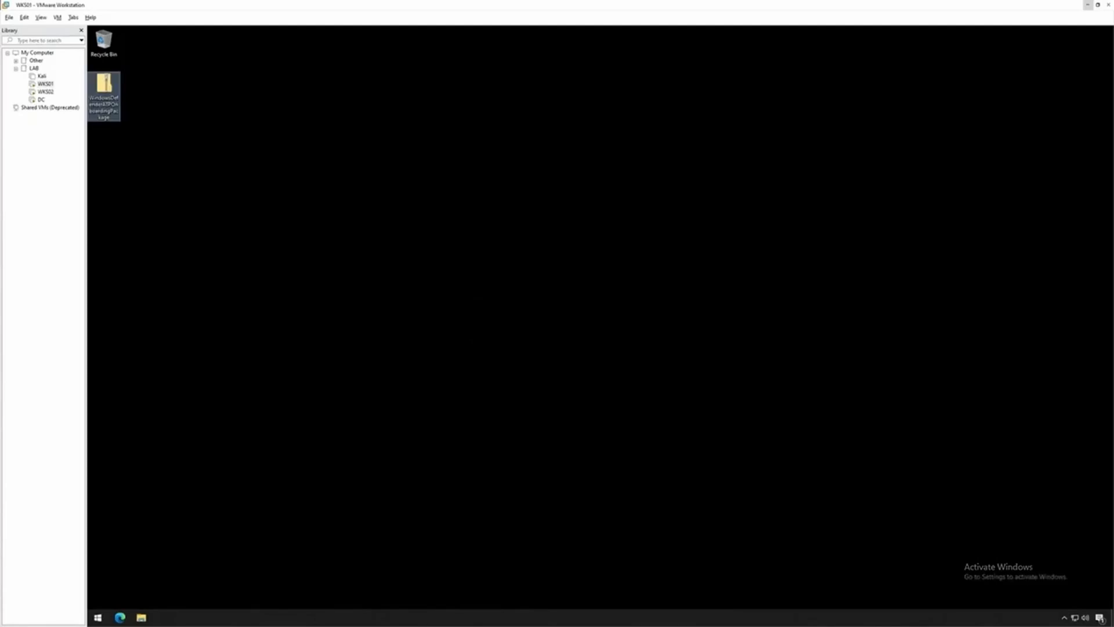
{"action": "left_click", "coordinate": [372, 243]}
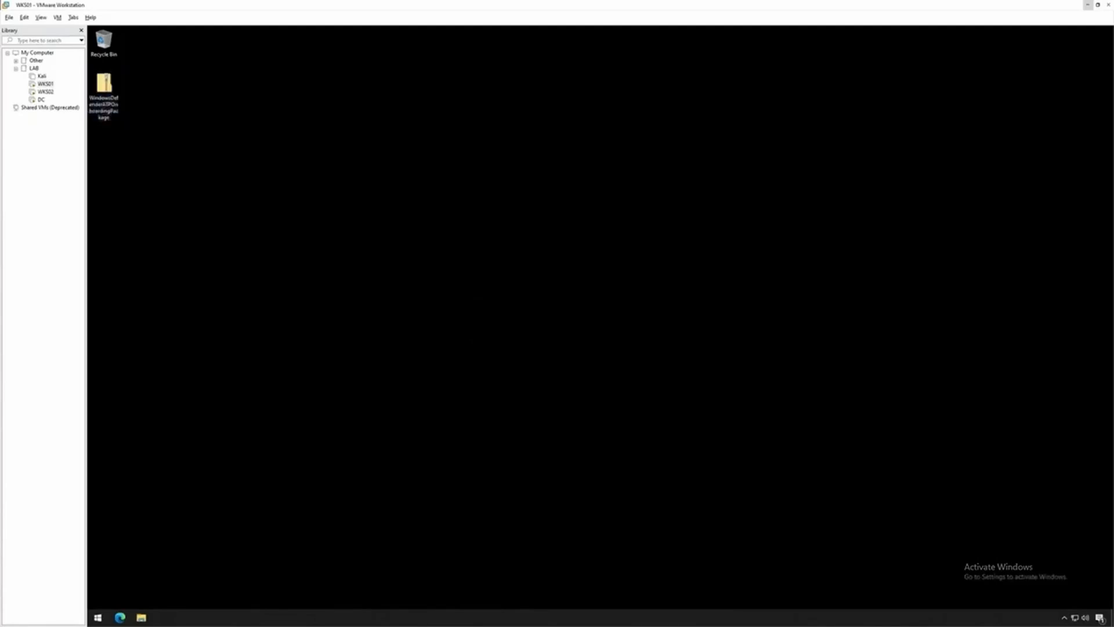
{"action": "right_click", "coordinate": [108, 92]}
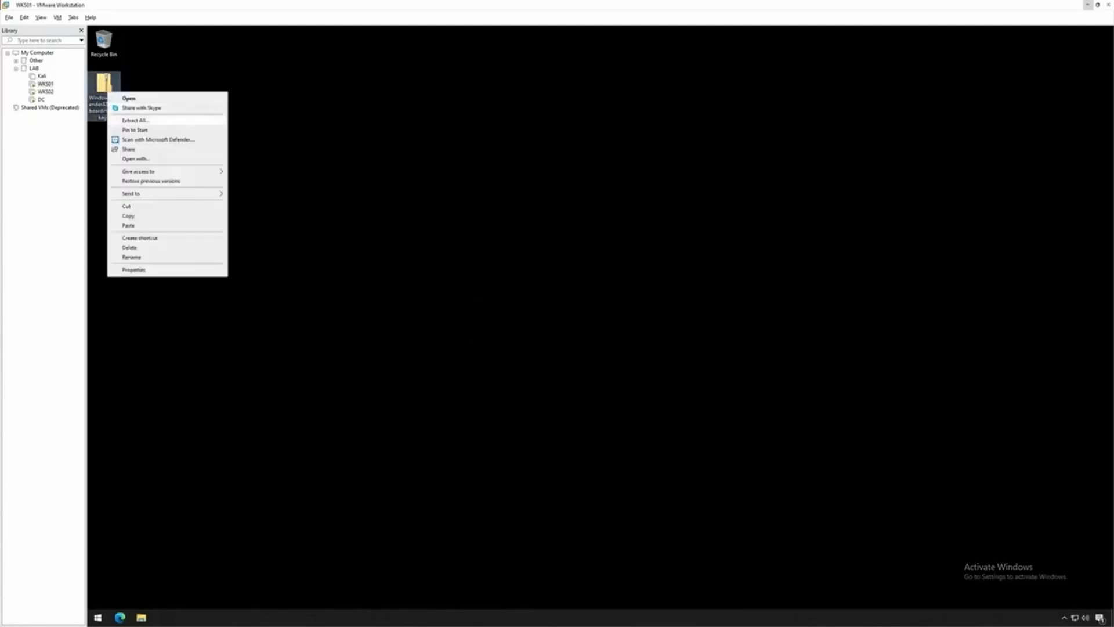
{"action": "left_click", "coordinate": [135, 120]}
{"action": "key", "text": "Return"}
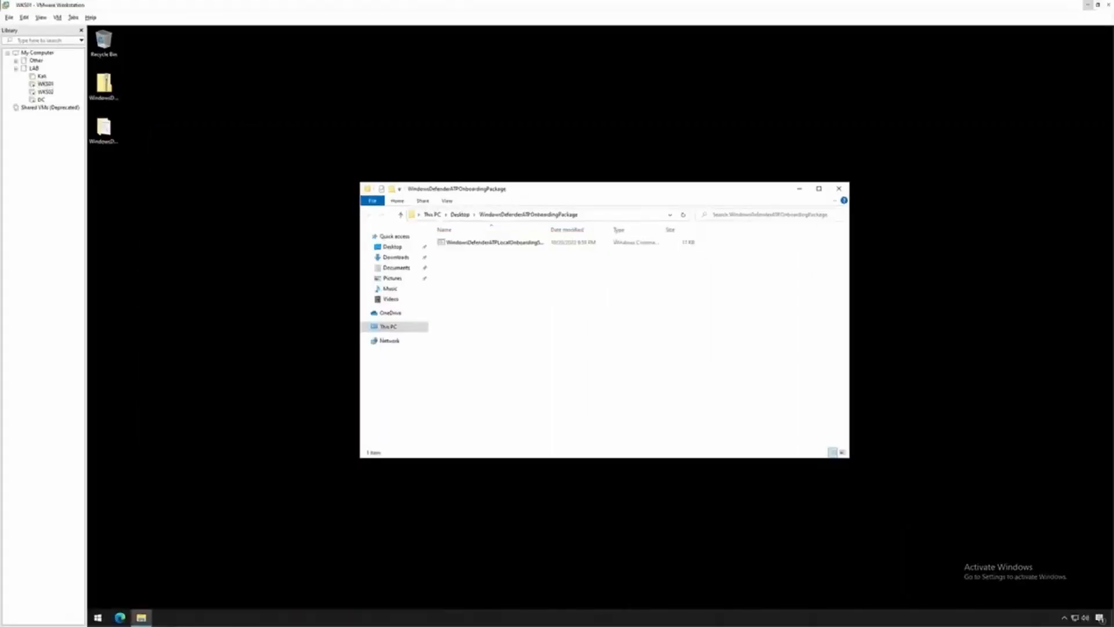
- Launch Command Prompt as administrator, signing in with the administrator account and its password
{"action": "key", "text": "super"}
{"action": "type", "text": "cmd"}
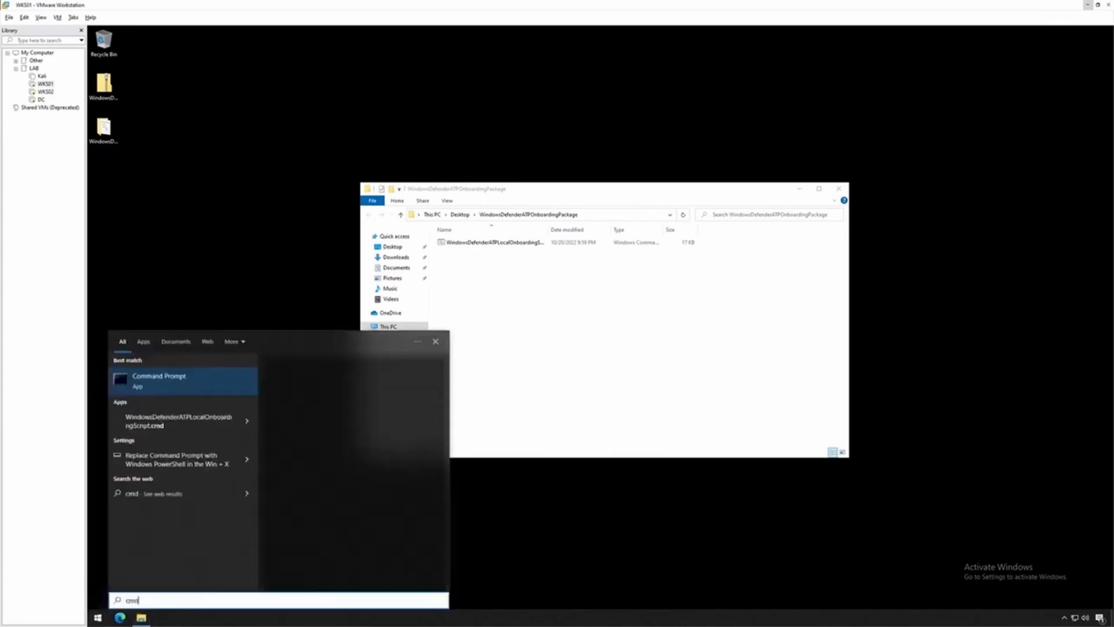
{"action": "right_click", "coordinate": [184, 383]}
{"action": "left_click", "coordinate": [221, 390]}
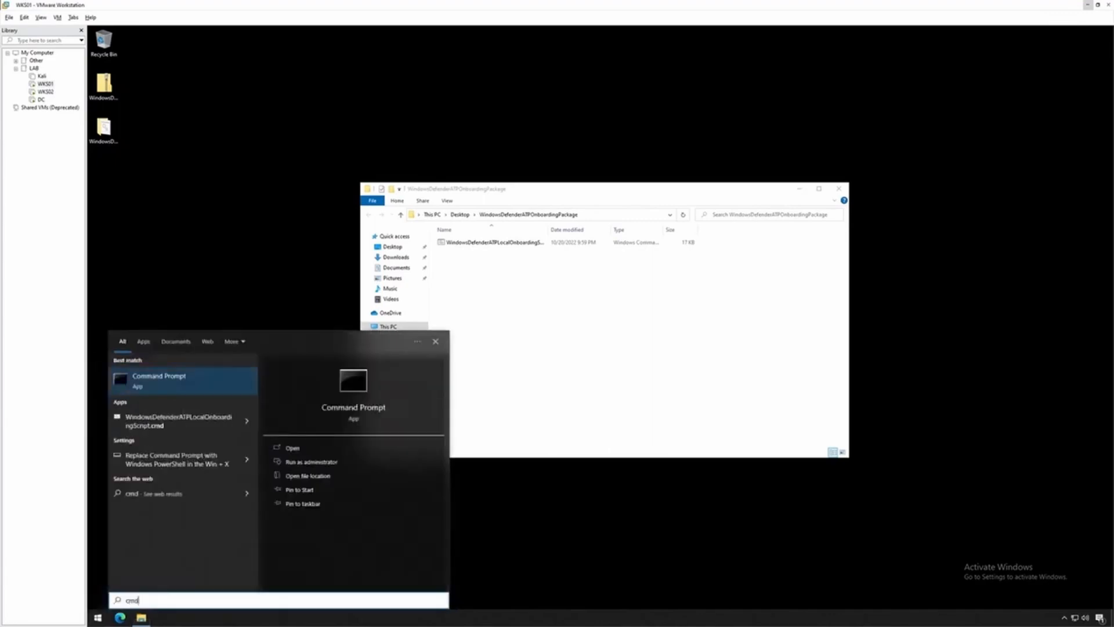
{"action": "type", "text": "administrator"}
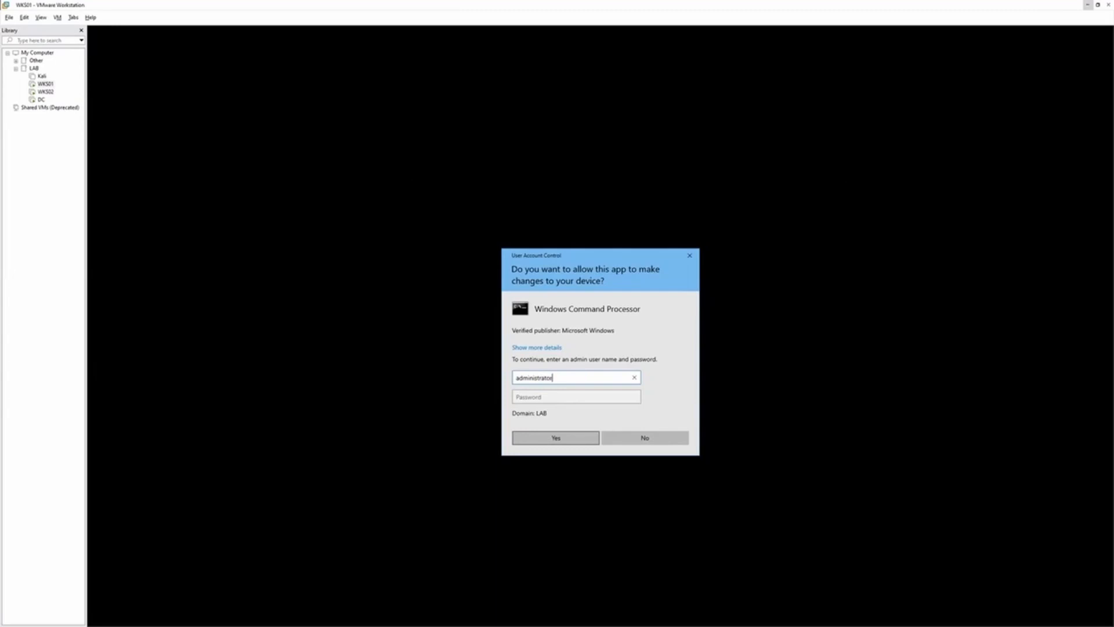
{"action": "key", "text": "Tab"}
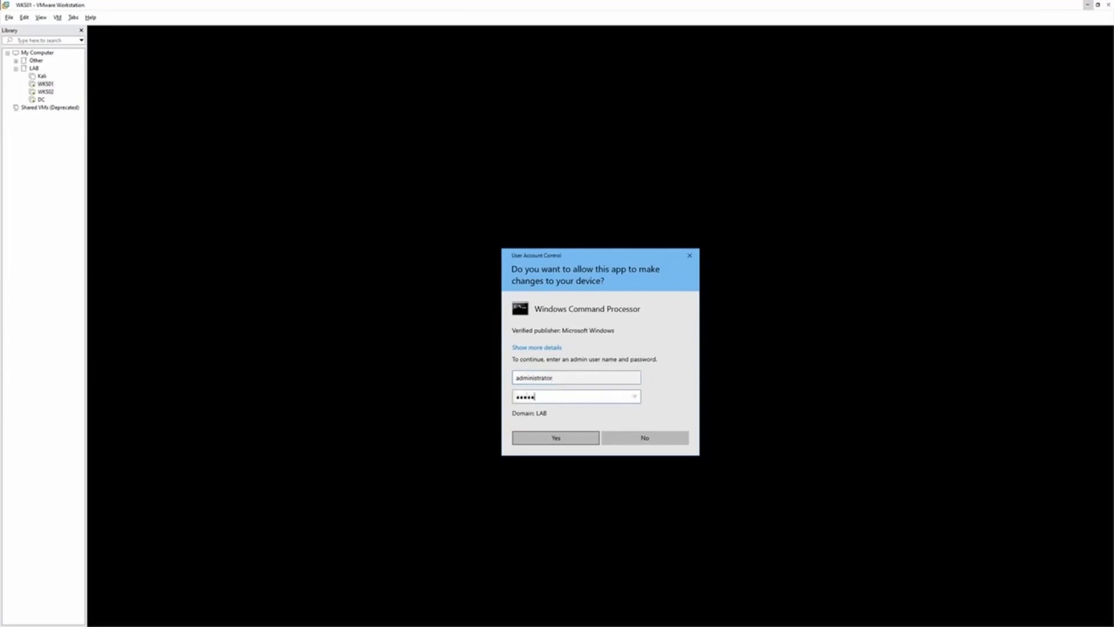
{"action": "key", "text": "Return"}
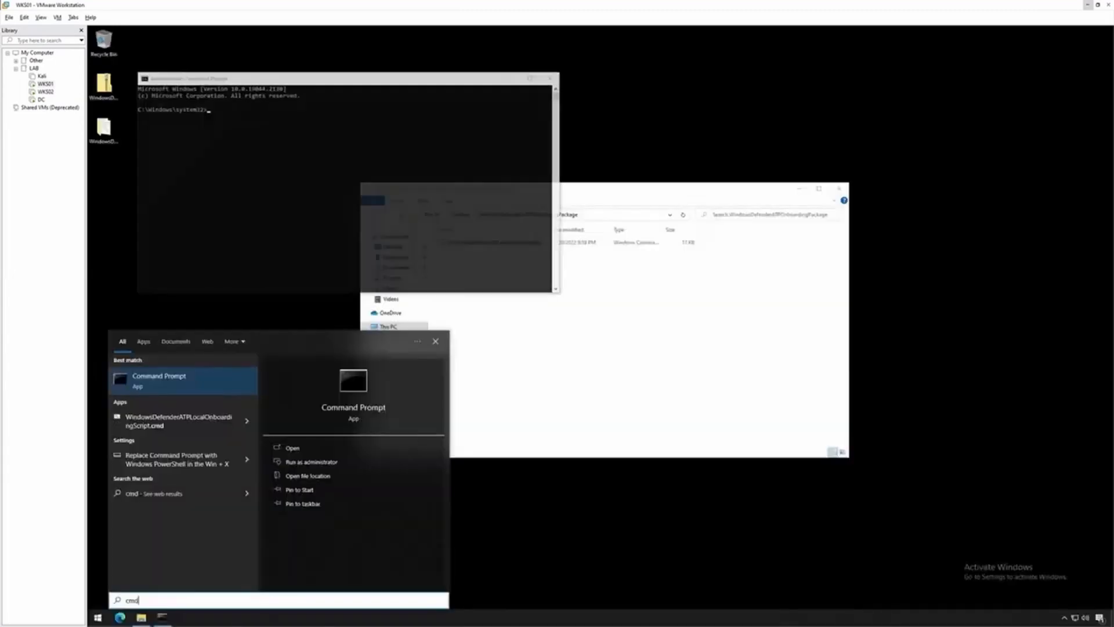
- Change into the package folder and run WindowsDefenderATPLocalOnboardingScript.cmd
{"action": "left_click", "coordinate": [607, 243]}
{"action": "left_click", "coordinate": [615, 215]}
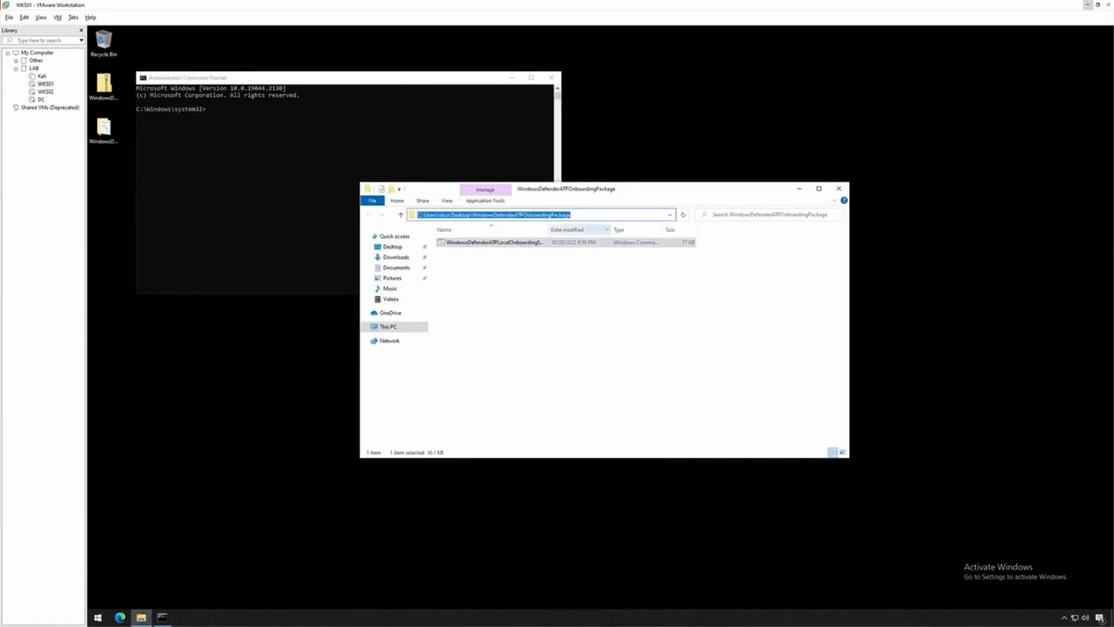
{"action": "left_click", "coordinate": [302, 174]}
{"action": "type", "text": "cd"}
{"action": "type", "text": "C:\\Users\\alice\\Desktop\\WindowsDefenderATPOnboardingPackage"}
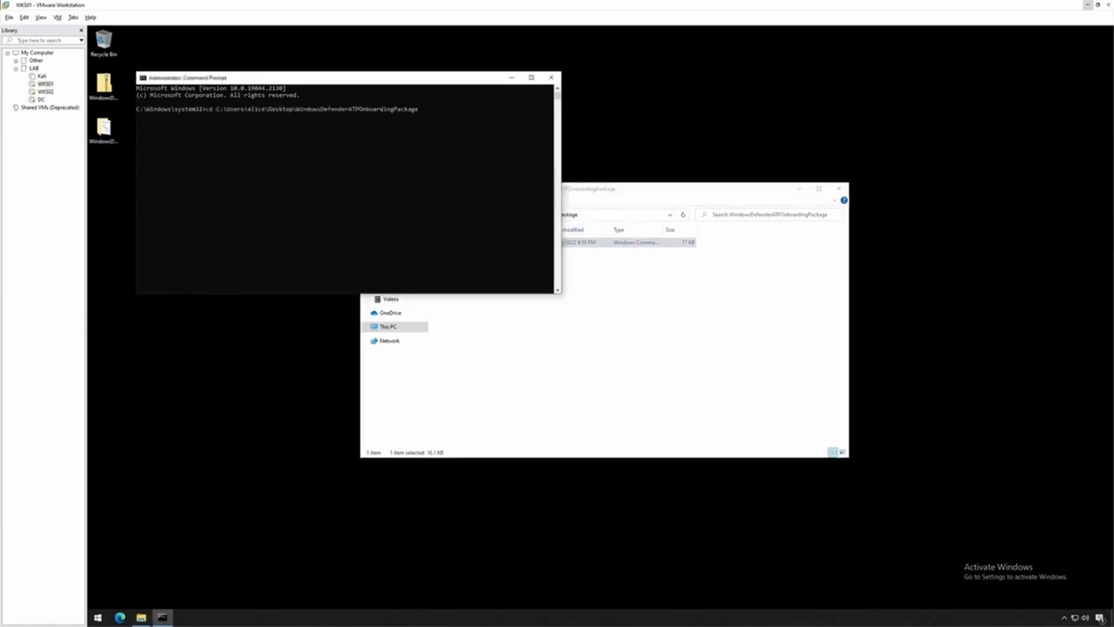
{"action": "key", "text": "Return"}
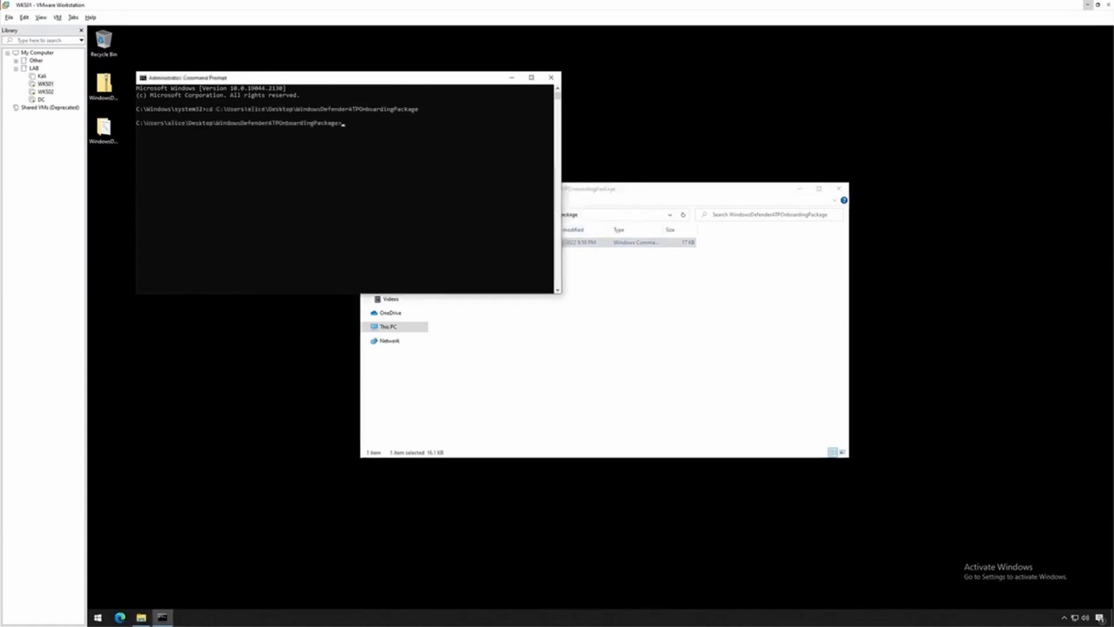
{"action": "key", "text": "Tab"}
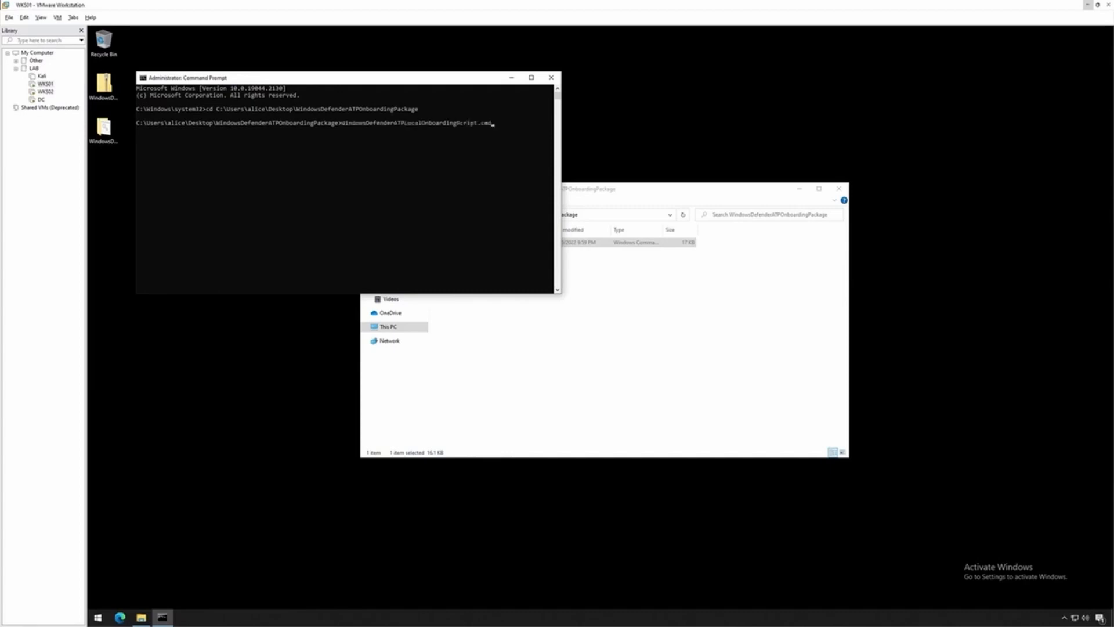
{"action": "key", "text": "Return"}
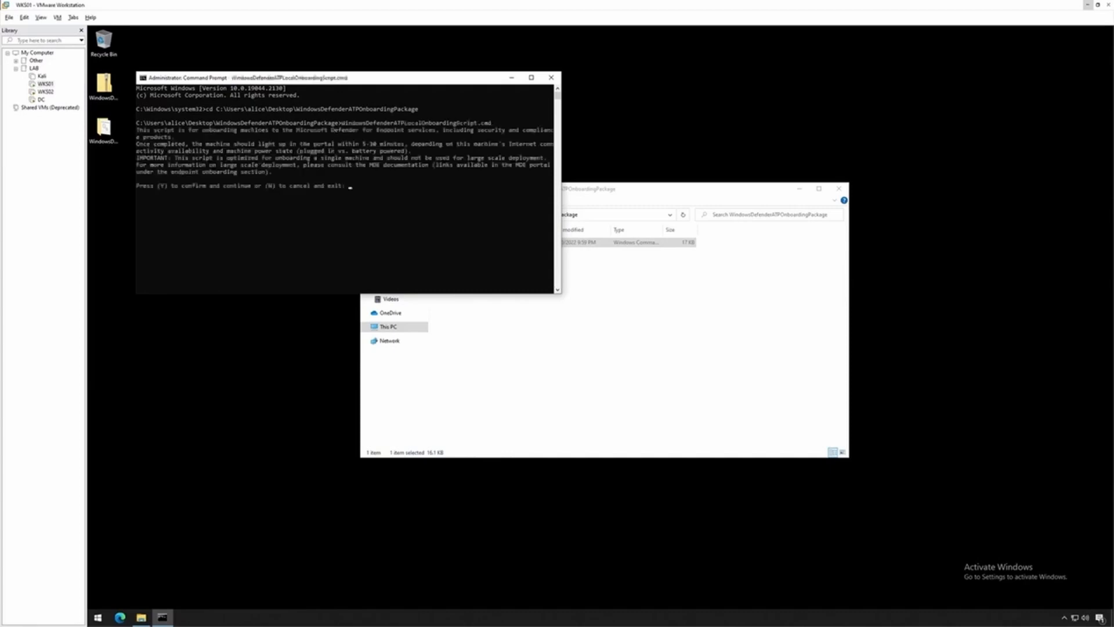
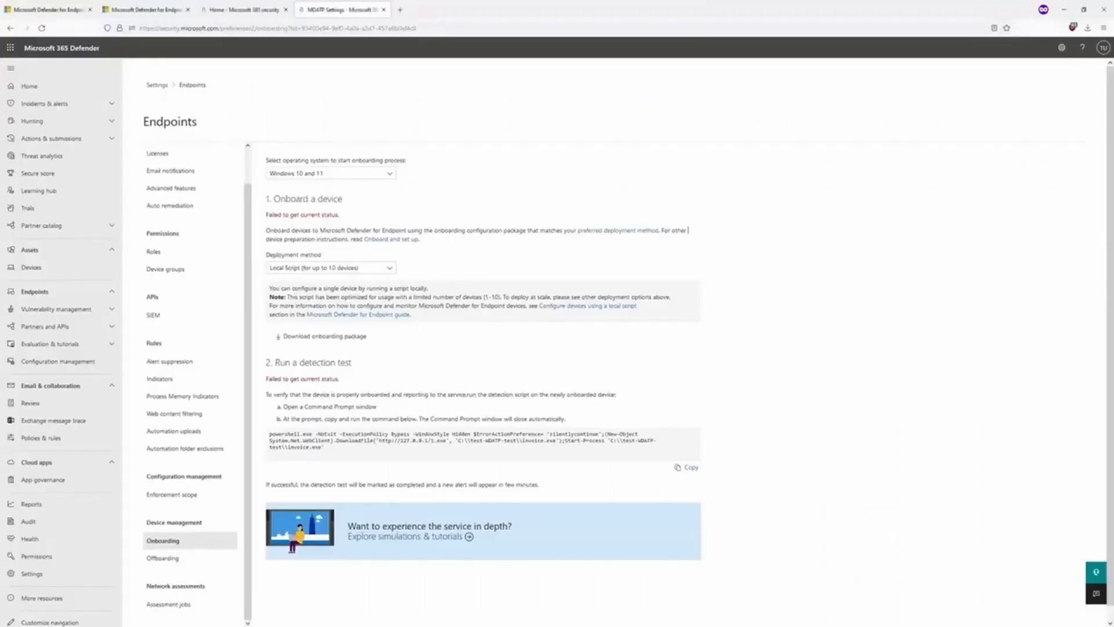
- Leave the deployment method as 'Local Script (for up to 10 devices)'
{"action": "left_click", "coordinate": [331, 267]}
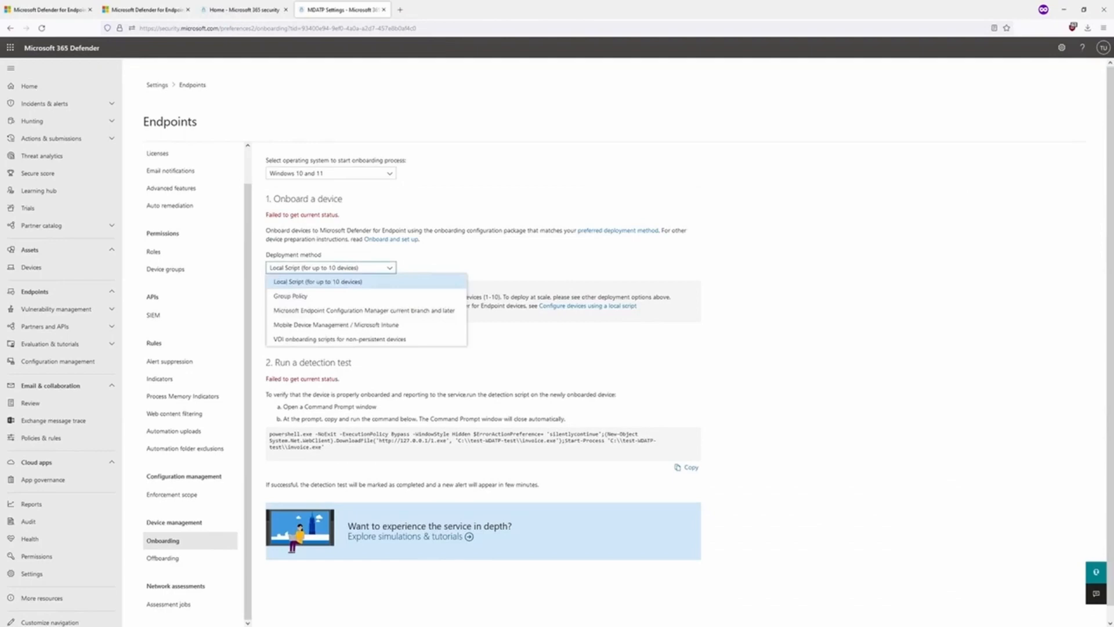
{"action": "key", "text": "Return"}
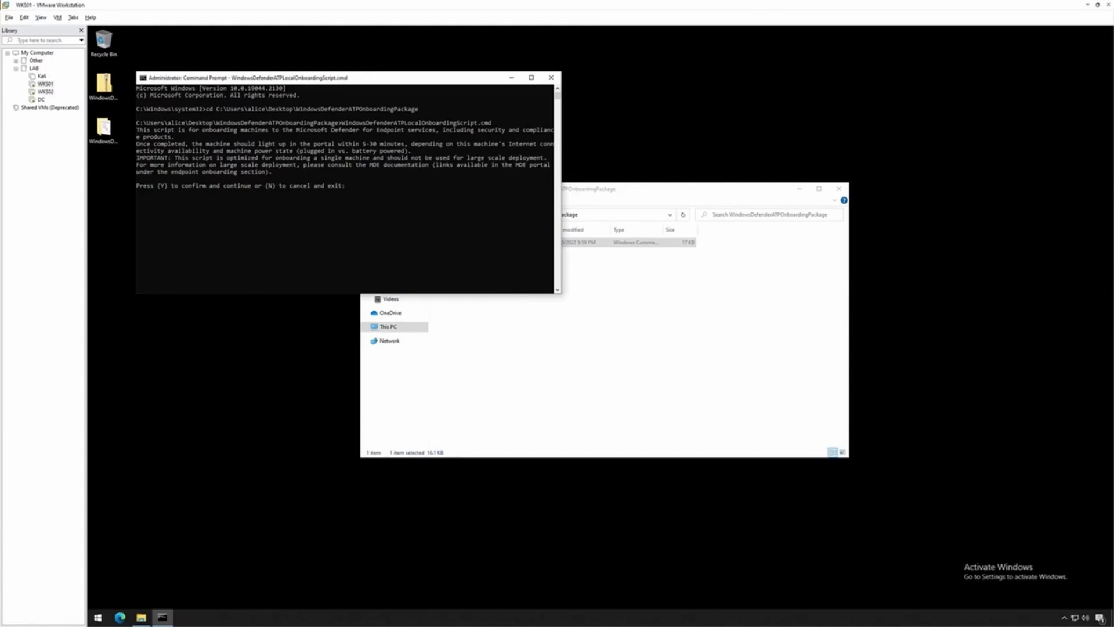
- Confirm the onboarding script with 'y' and dismiss it once WKS01 reports successful onboarding
{"action": "type", "text": "y"}
{"action": "key", "text": "Return"}
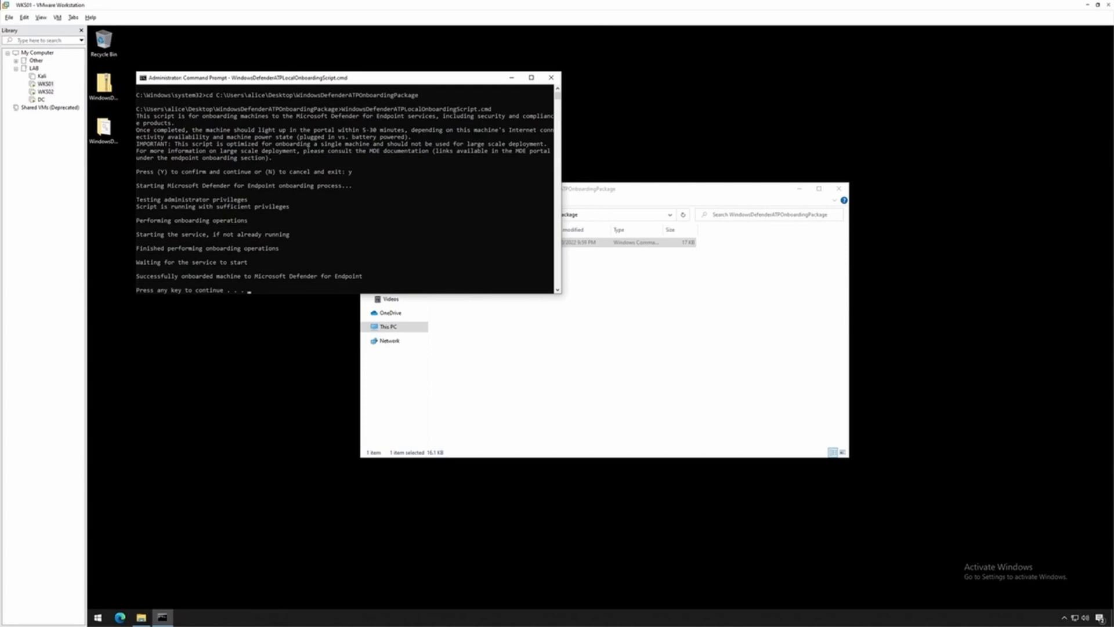
{"action": "key", "text": "Return"}
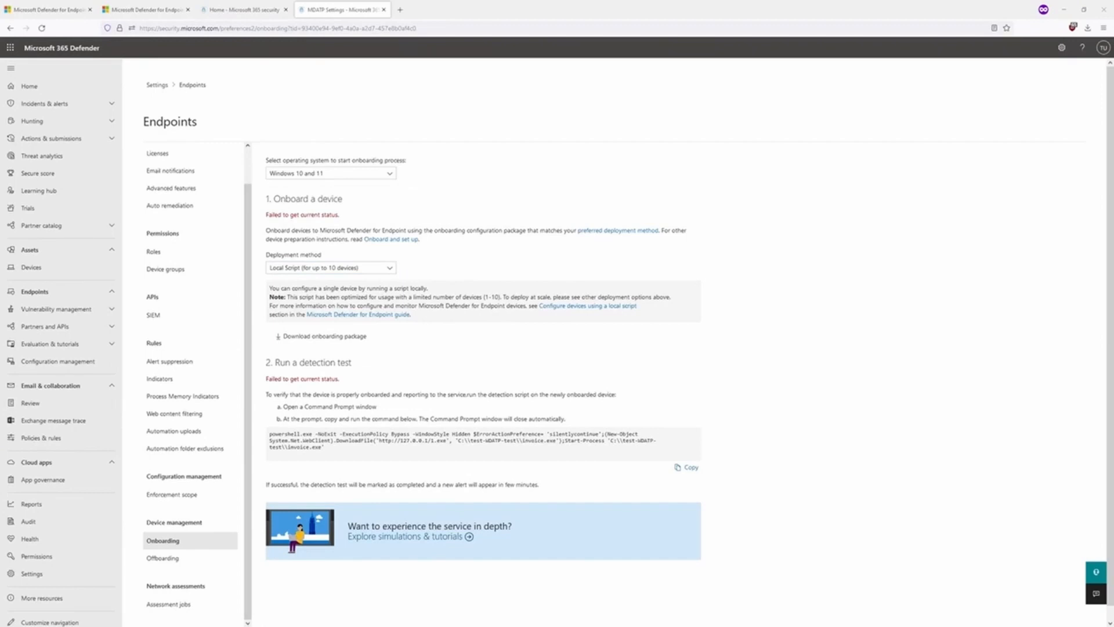
- Copy the PowerShell detection test command, then return to the virtual machine
{"action": "left_click_drag", "start_coordinate": [323, 447], "coordinate": [269, 434]}
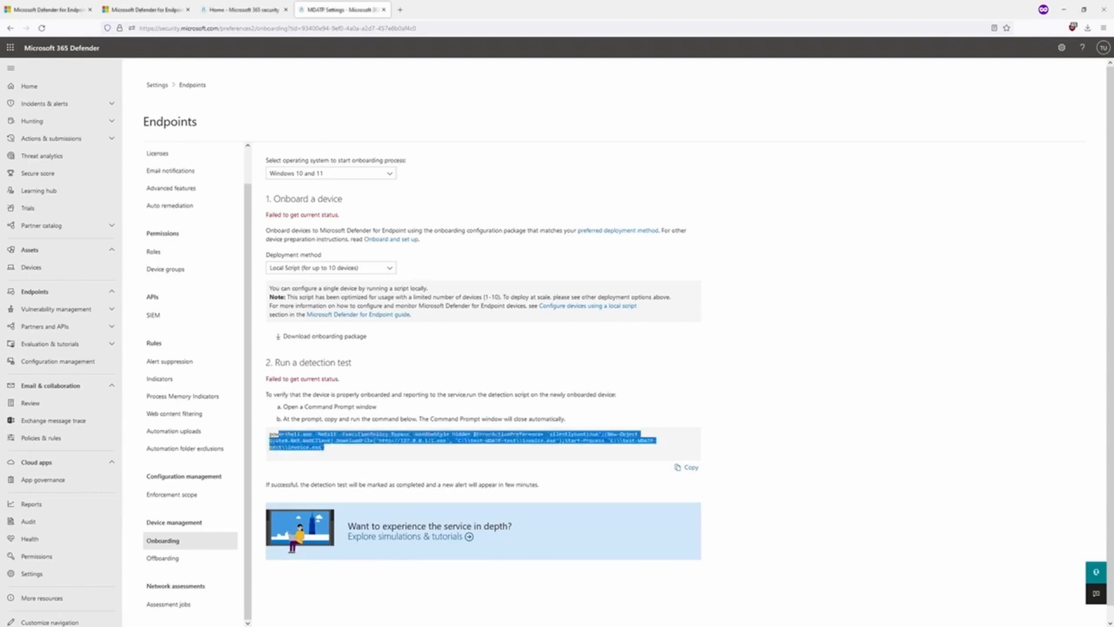
{"action": "right_click", "coordinate": [275, 438]}
{"action": "left_click", "coordinate": [287, 485]}
{"action": "key", "text": "super"}
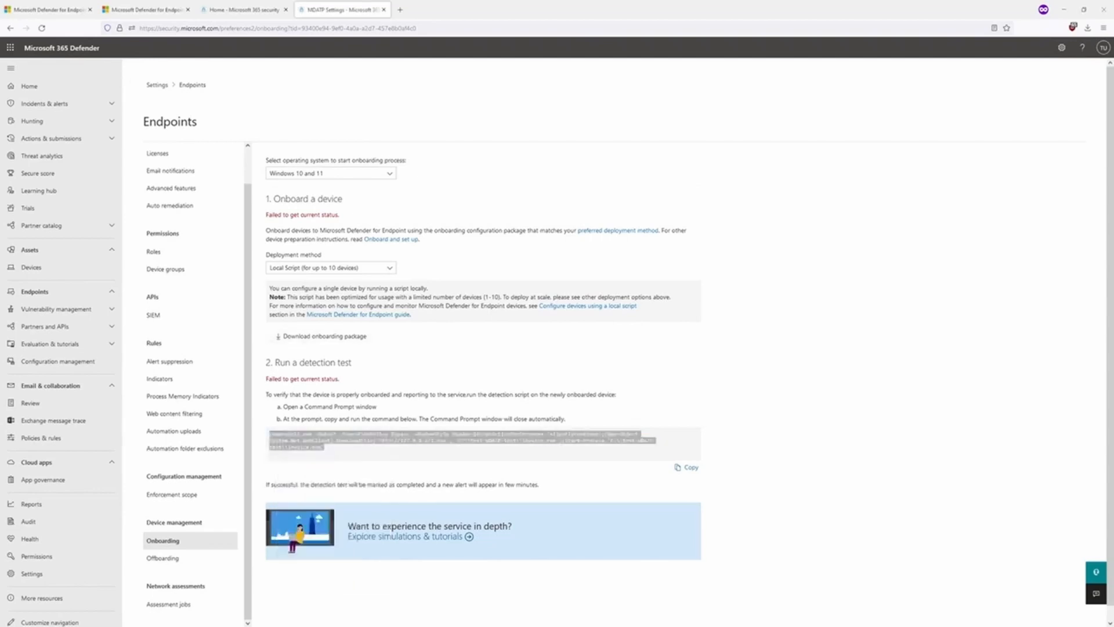
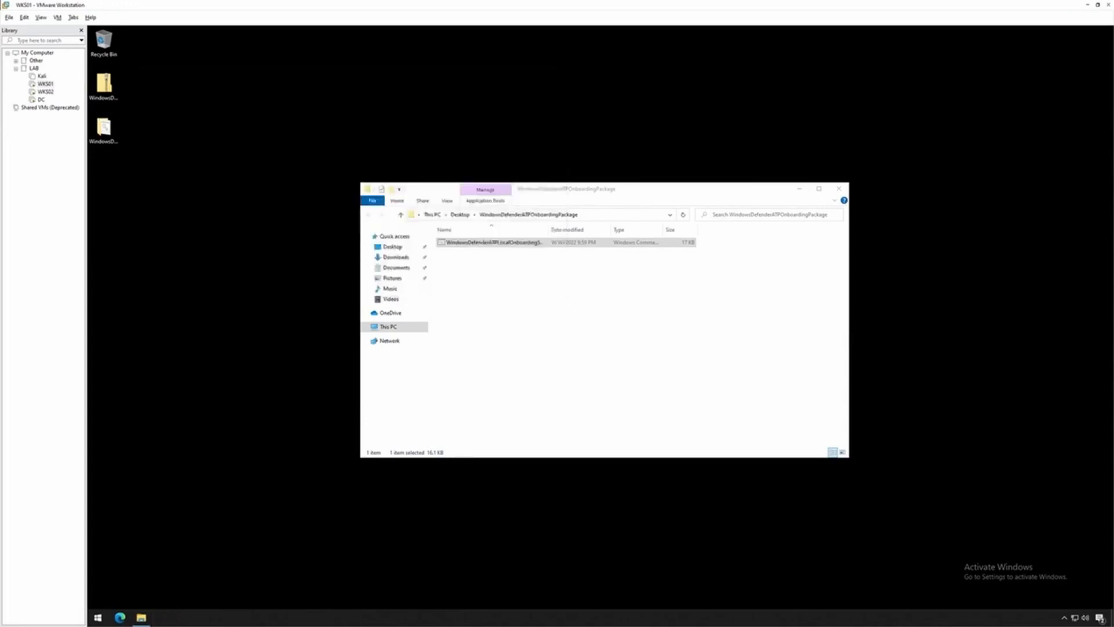
- Close the WindowsDefenderATPOnboardingPackage folder window in the wks01 VM
{"action": "left_click", "coordinate": [603, 348]}
{"action": "key", "text": "alt+F4"}
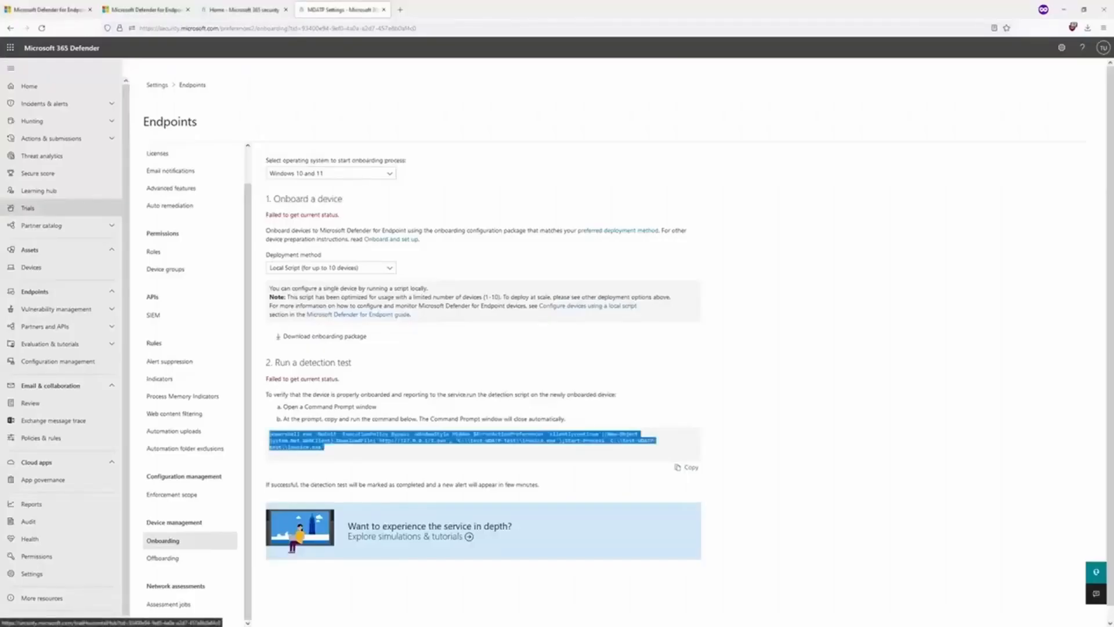
- Open Assets > Devices to check wks01.lab.local is listed as onboarded
{"action": "left_click", "coordinate": [340, 215]}
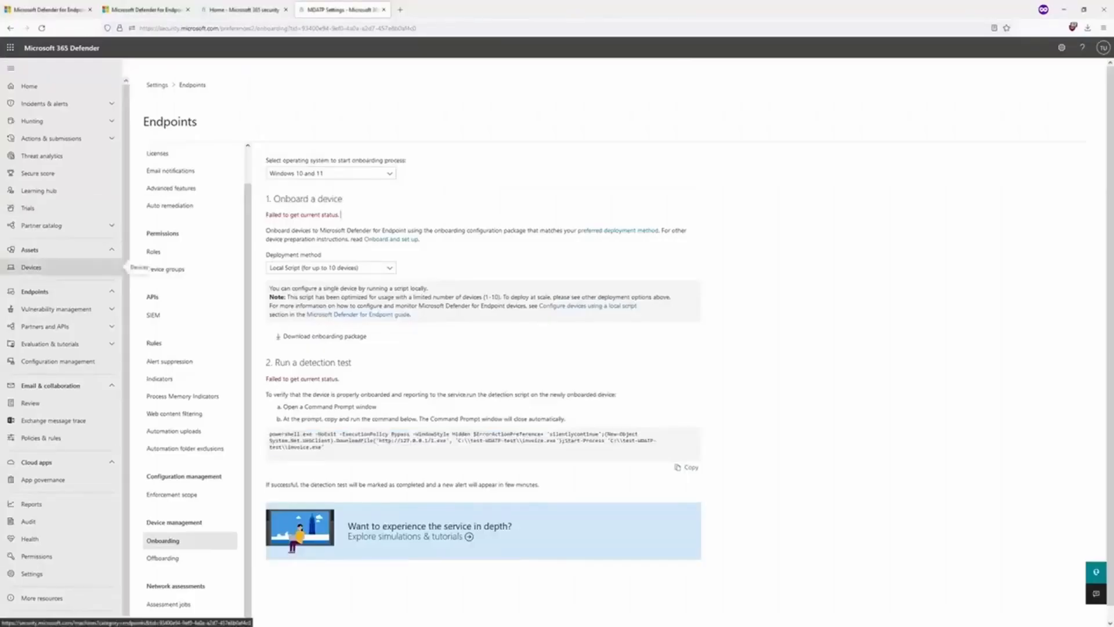
{"action": "left_click", "coordinate": [119, 267]}
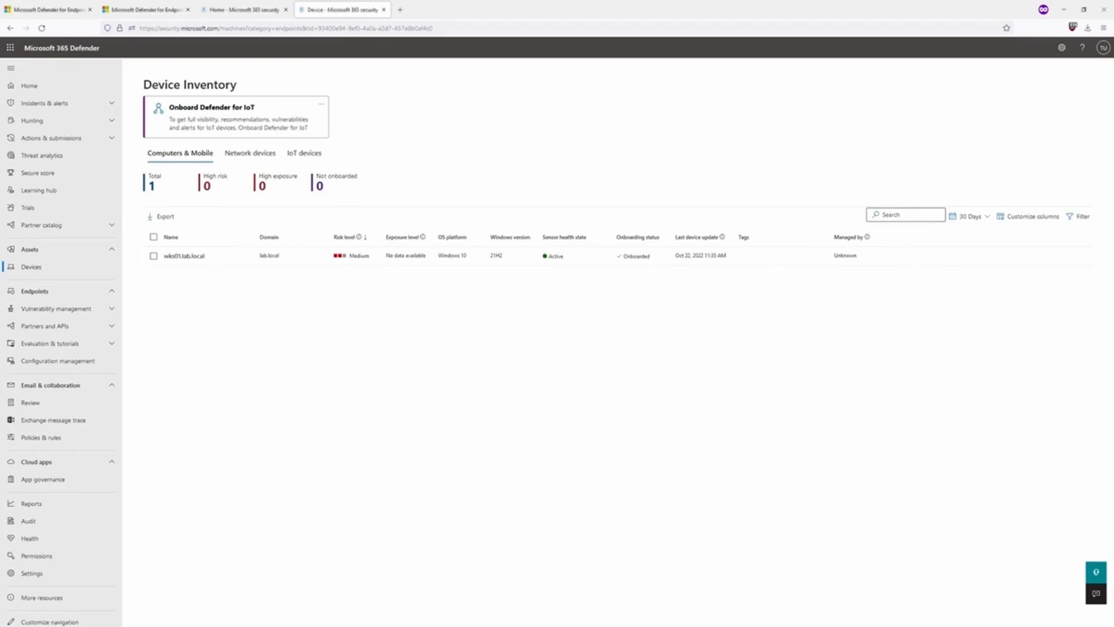
- Open the wks01.lab.local device page showing Medium risk and 3 active alerts
{"action": "left_click", "coordinate": [185, 255]}
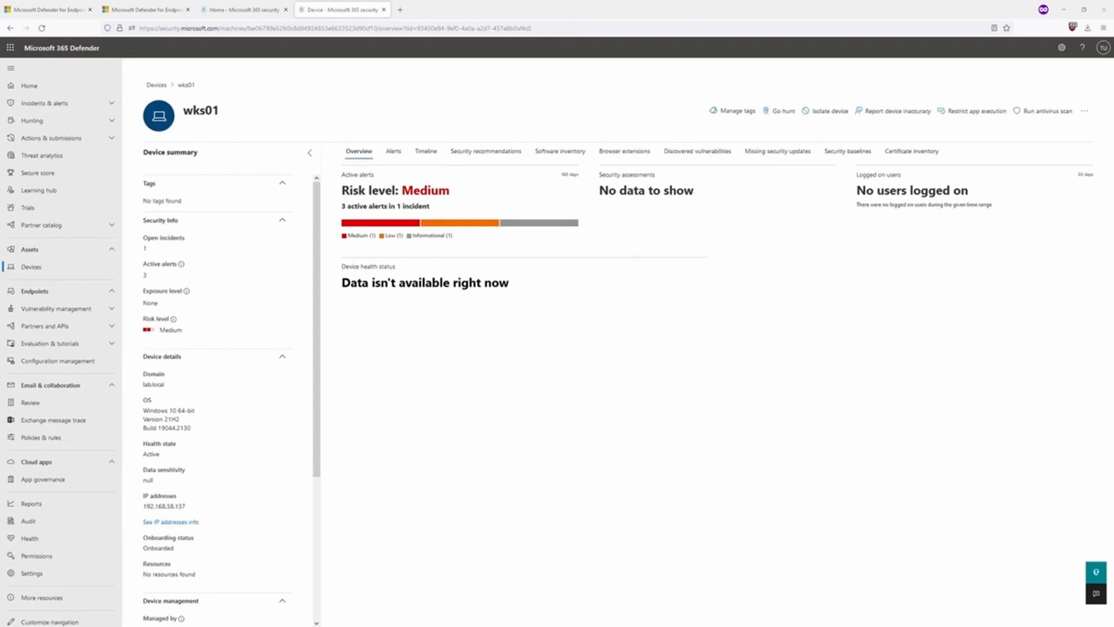
{"action": "left_click", "coordinate": [69, 103]}
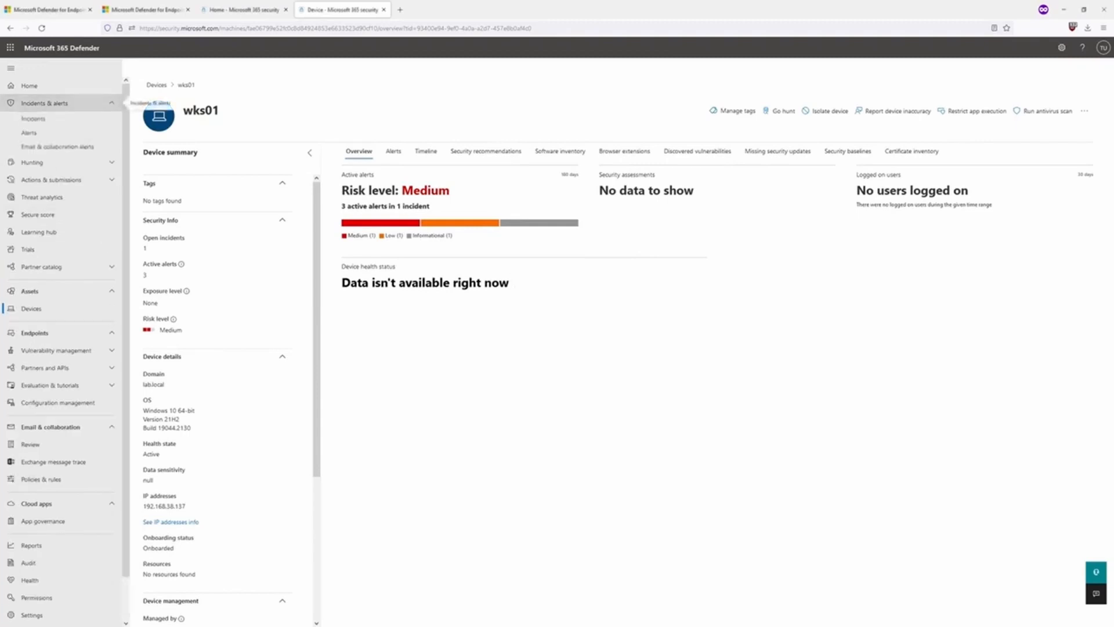
- Review the three wks01 test alerts in the Alerts list, then go back to Home
{"action": "left_click", "coordinate": [29, 132]}
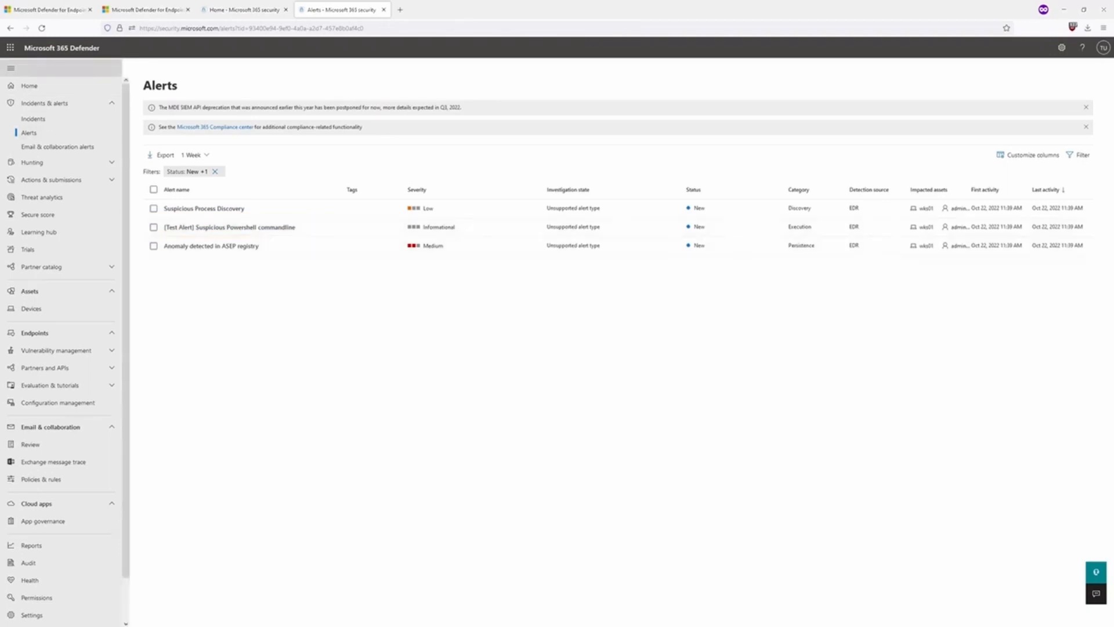
{"action": "left_click", "coordinate": [29, 85]}
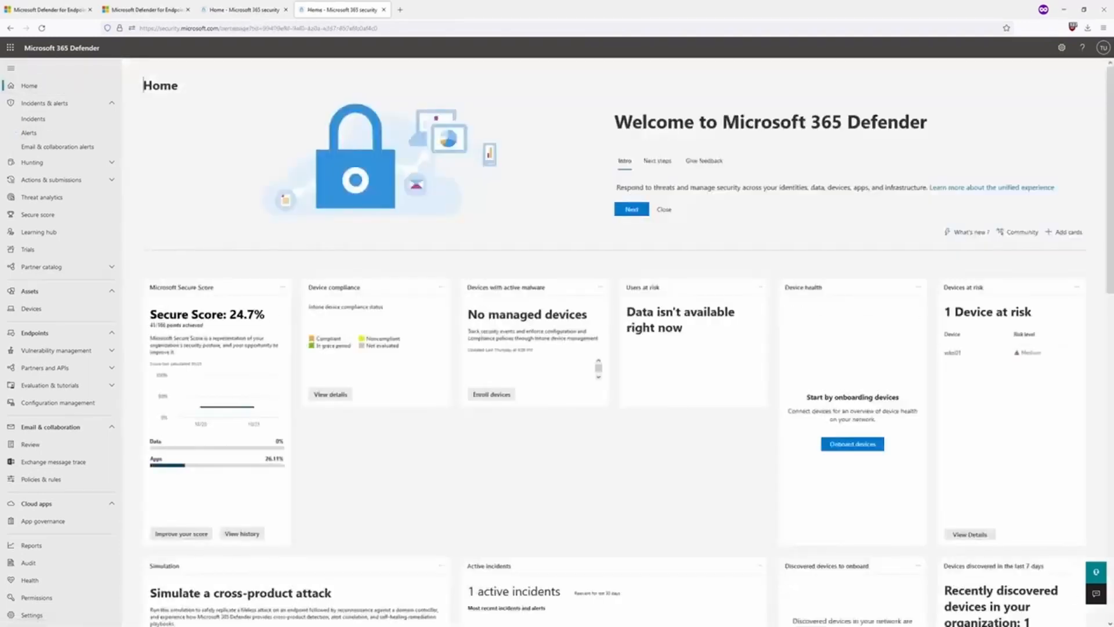